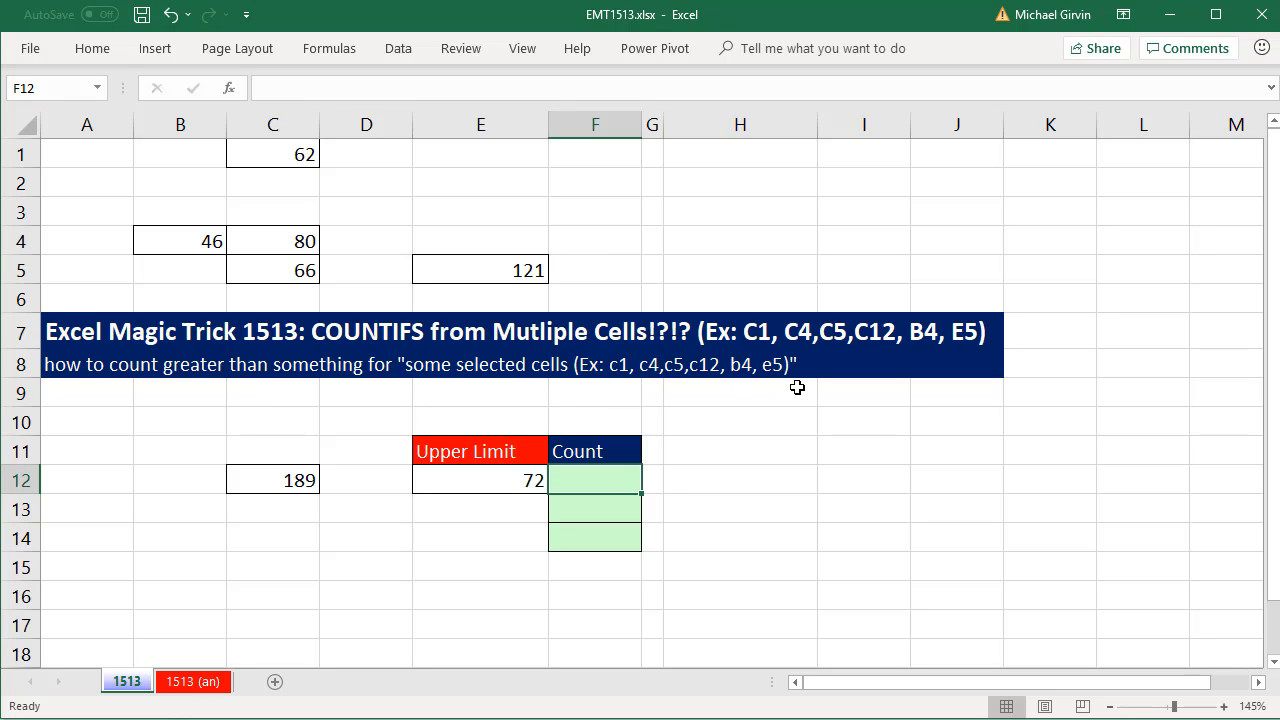
# - Examine the scattered number cells C1, B4, C4 and C5 and the upper limit in E12
pyautogui.click(274, 155)
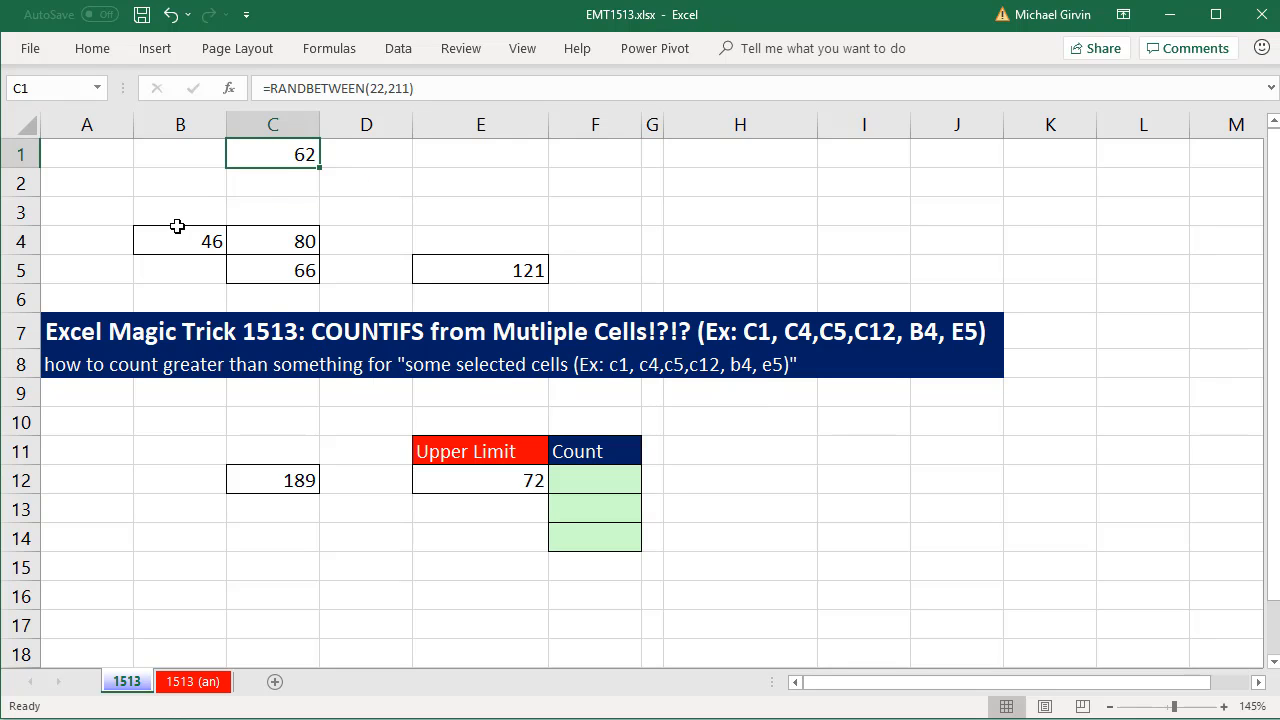
pyautogui.click(180, 232)
pyautogui.click(288, 243)
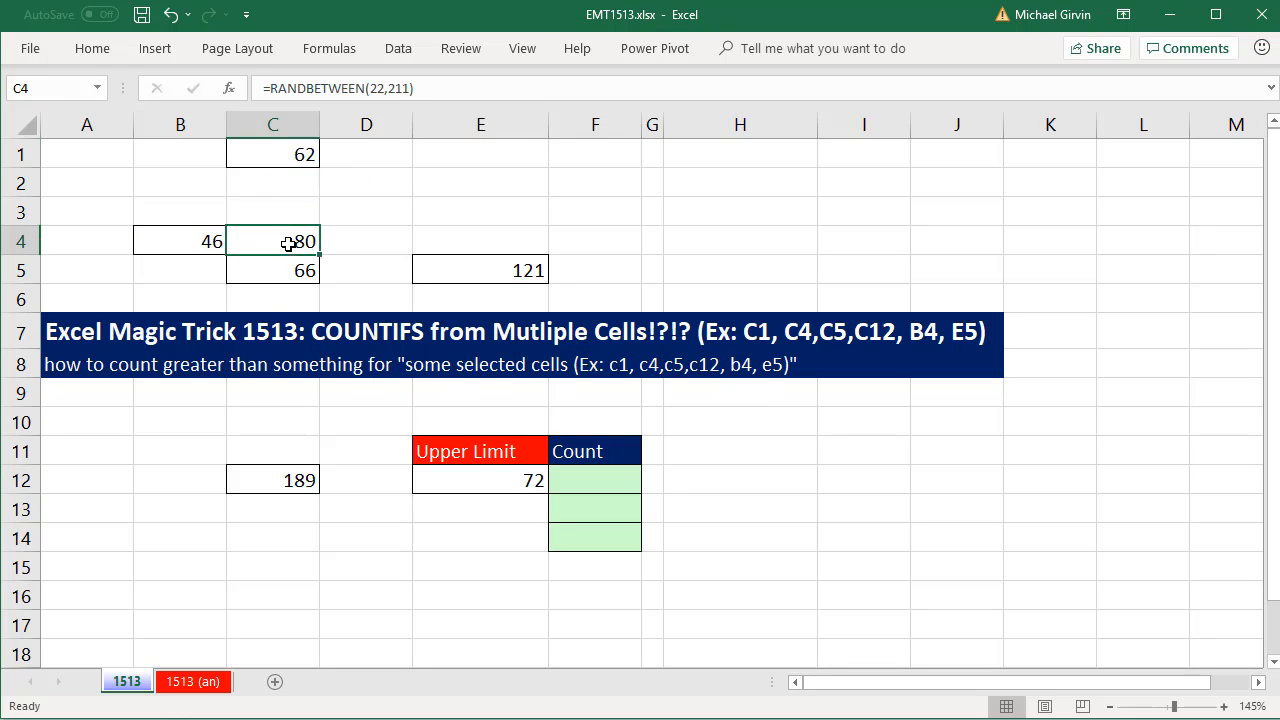
pyautogui.click(477, 481)
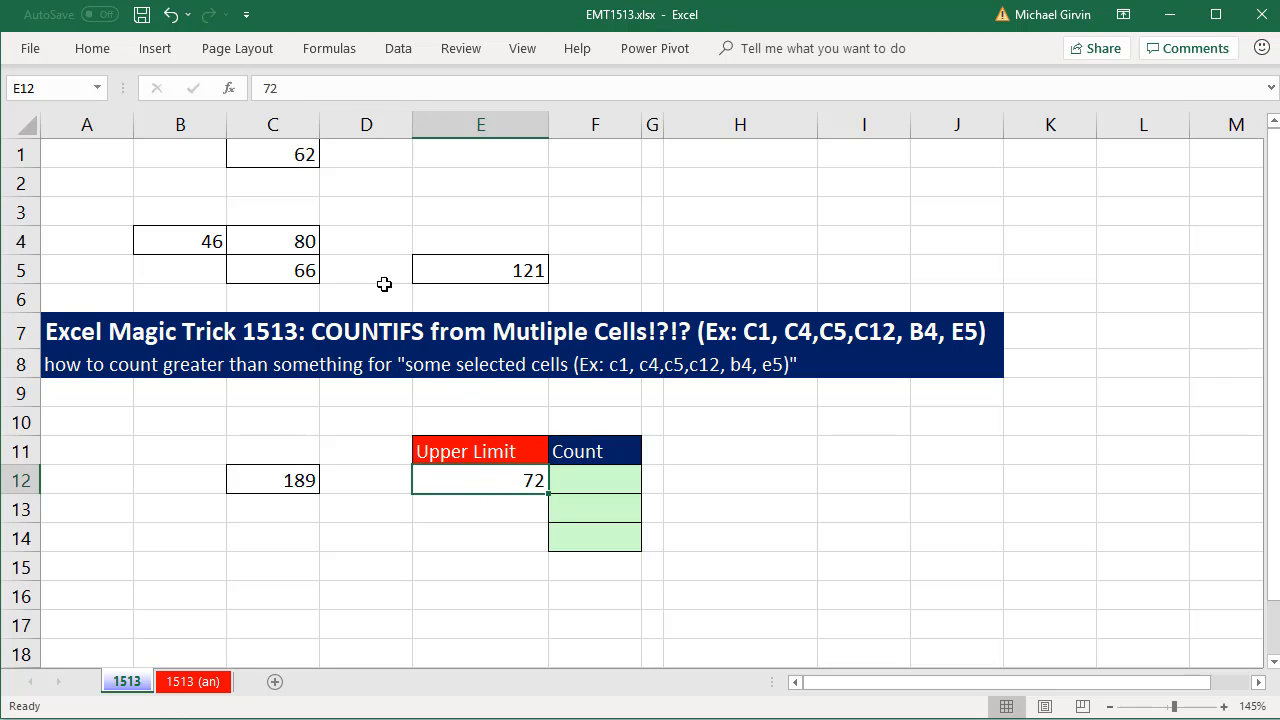
pyautogui.click(298, 238)
pyautogui.click(297, 270)
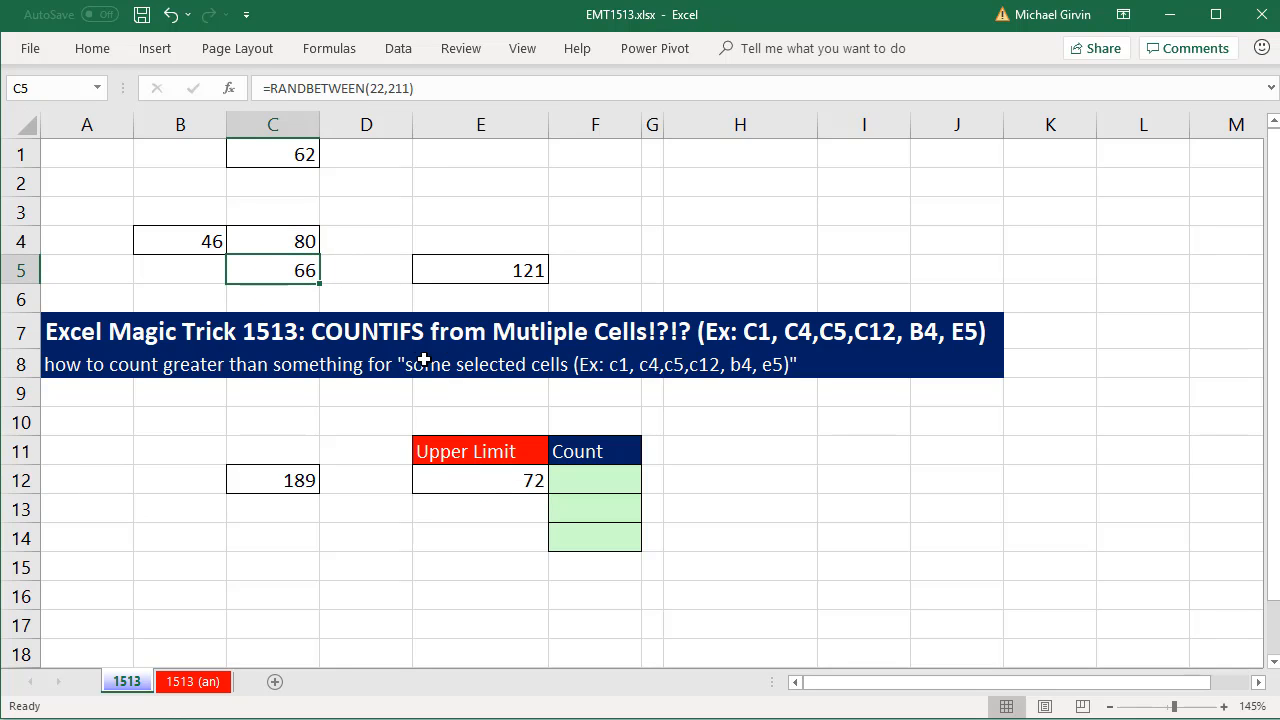
pyautogui.click(480, 480)
pyautogui.click(568, 481)
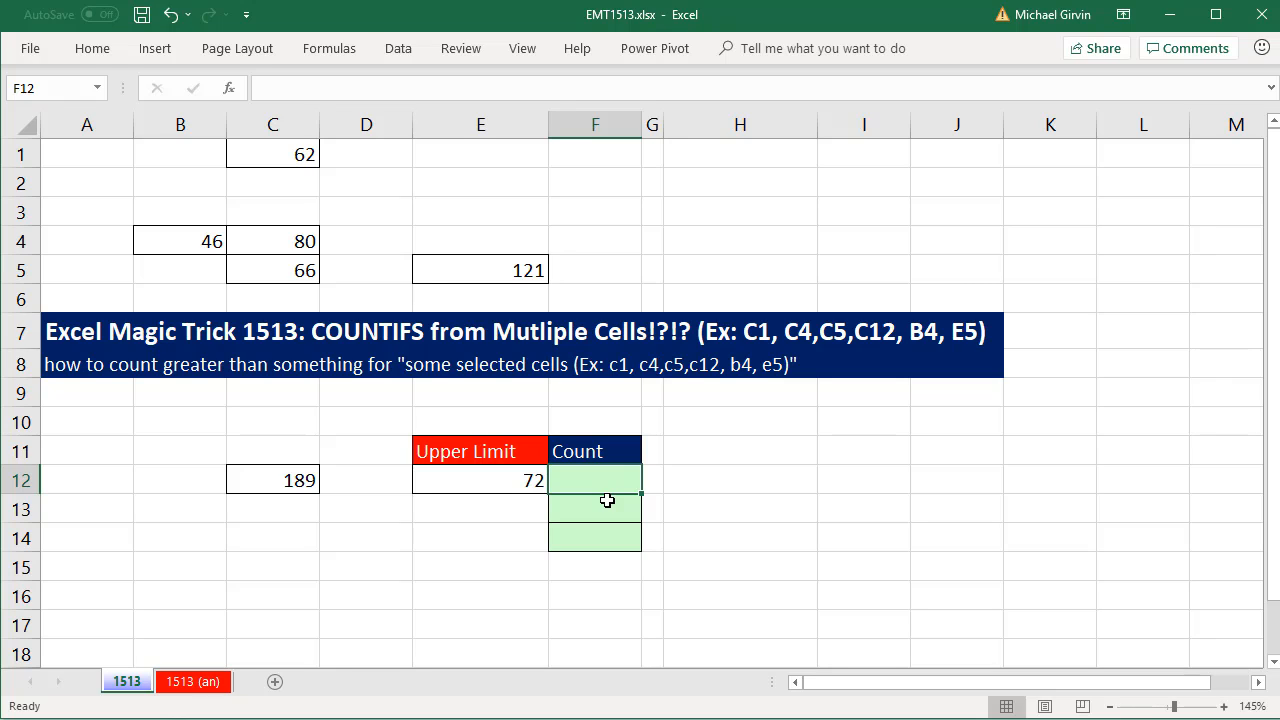
pyautogui.write('=cou')
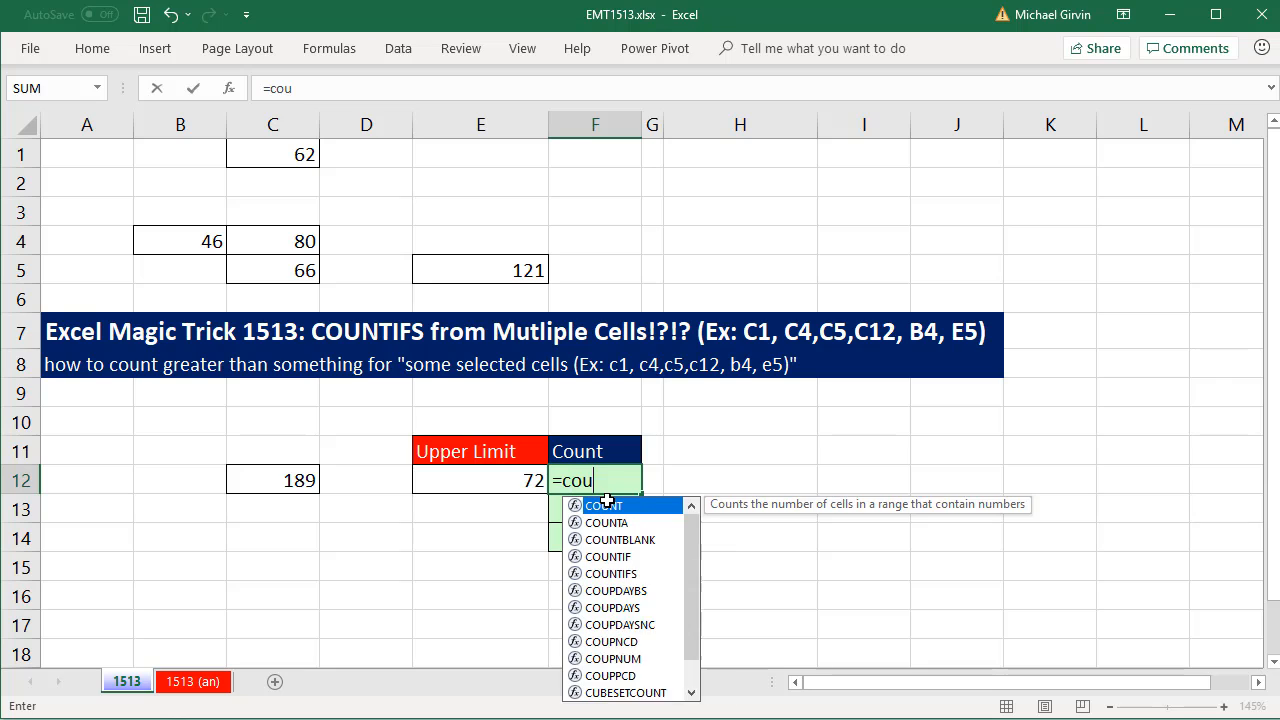
pyautogui.write('ntifs')
pyautogui.press('Tab')
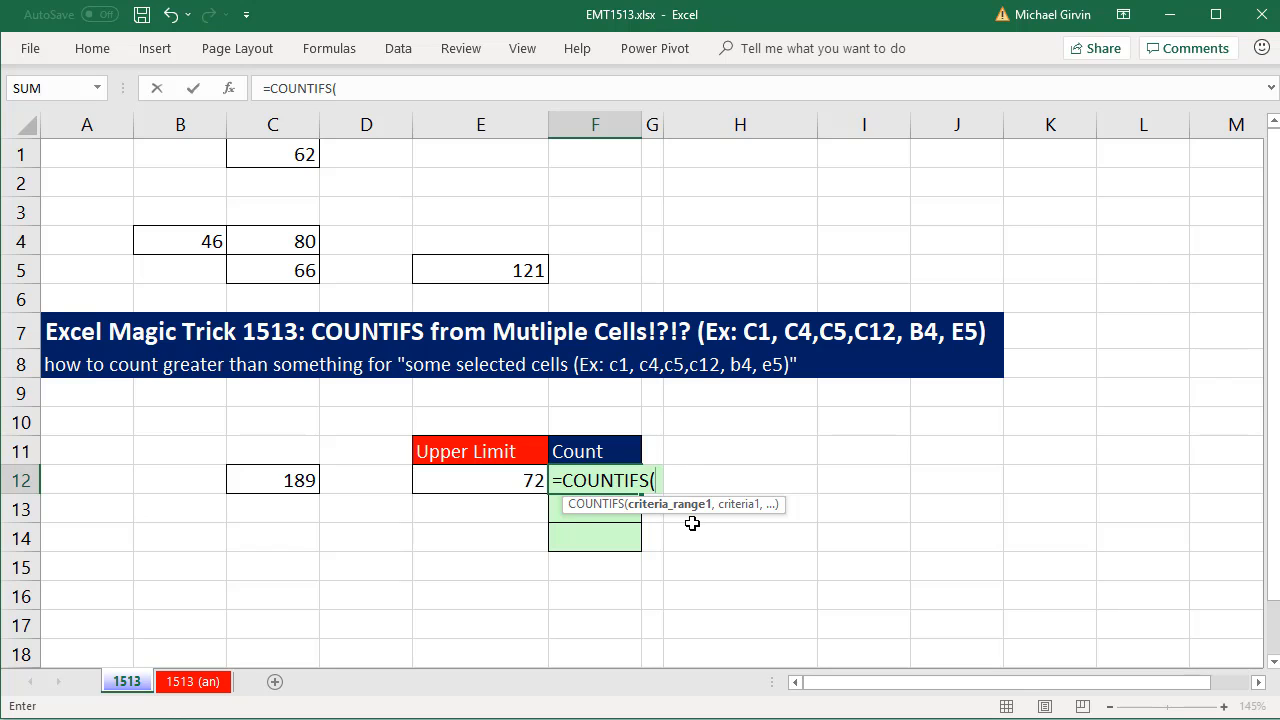
pyautogui.press('Escape')
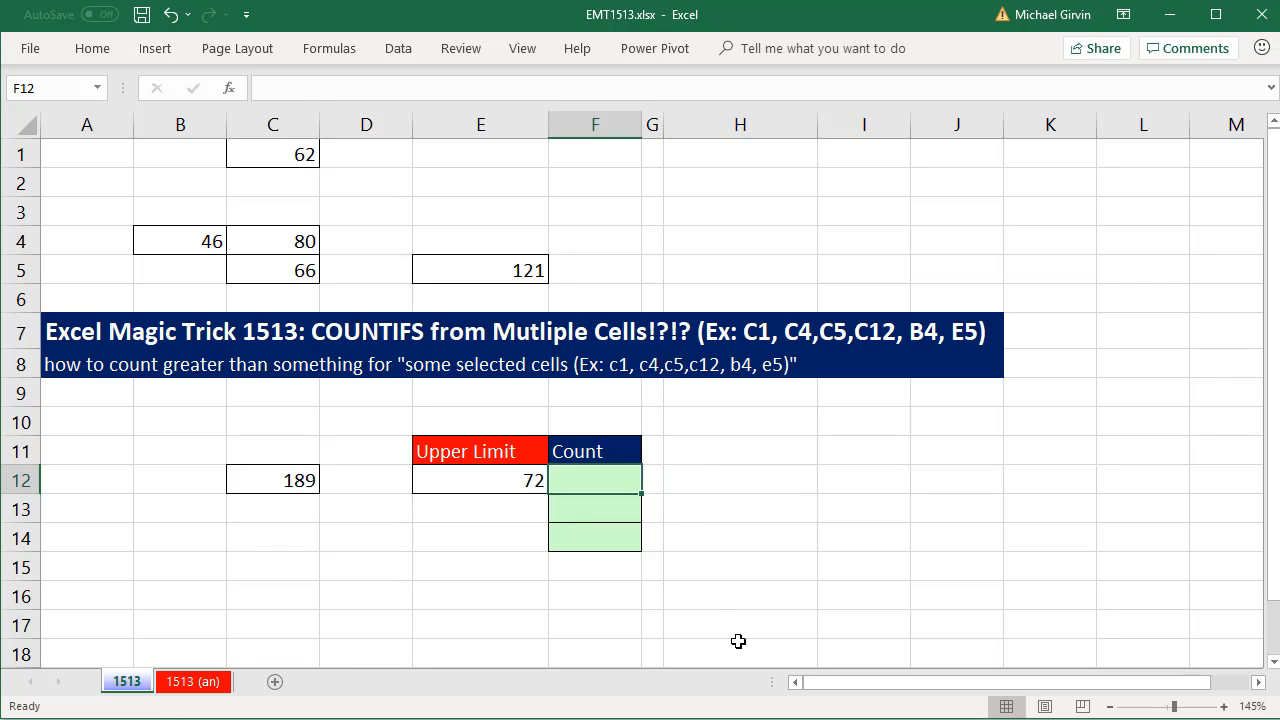
# - Enter the formula =(C12>E12) in cell F12 to test one number against the upper limit
pyautogui.write('=(')
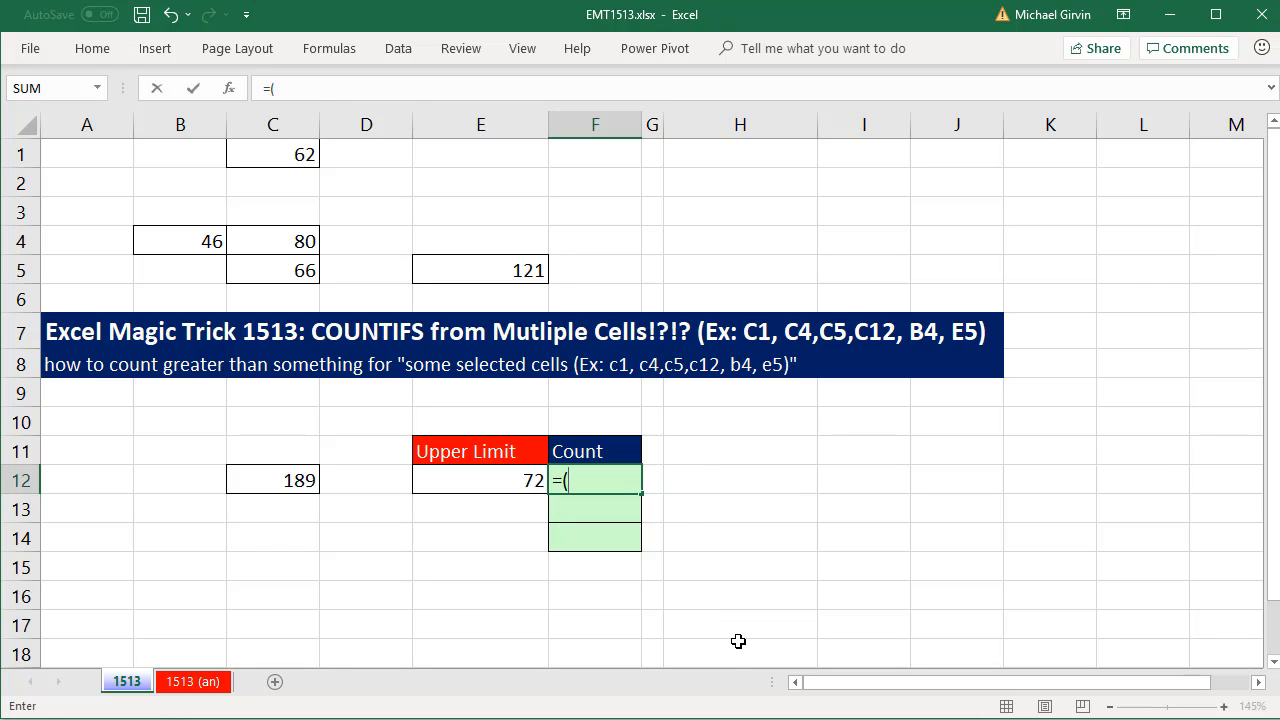
pyautogui.click(289, 481)
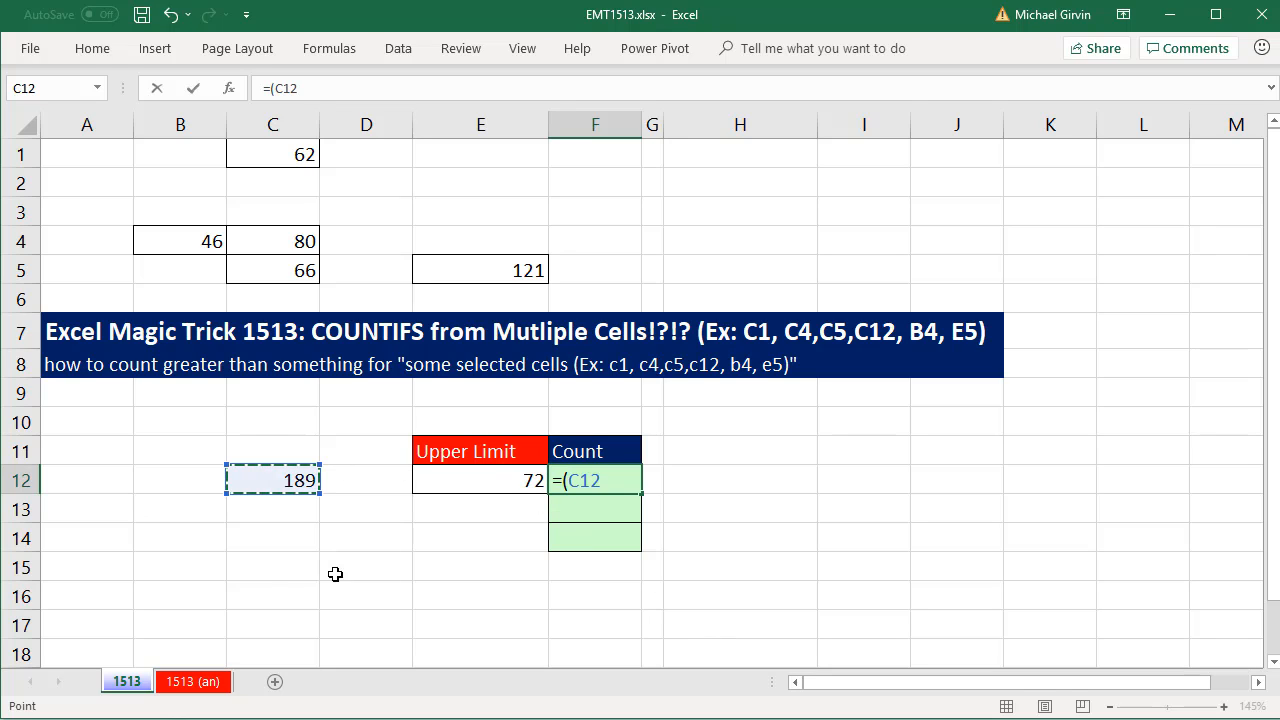
pyautogui.write('>')
pyautogui.click(469, 491)
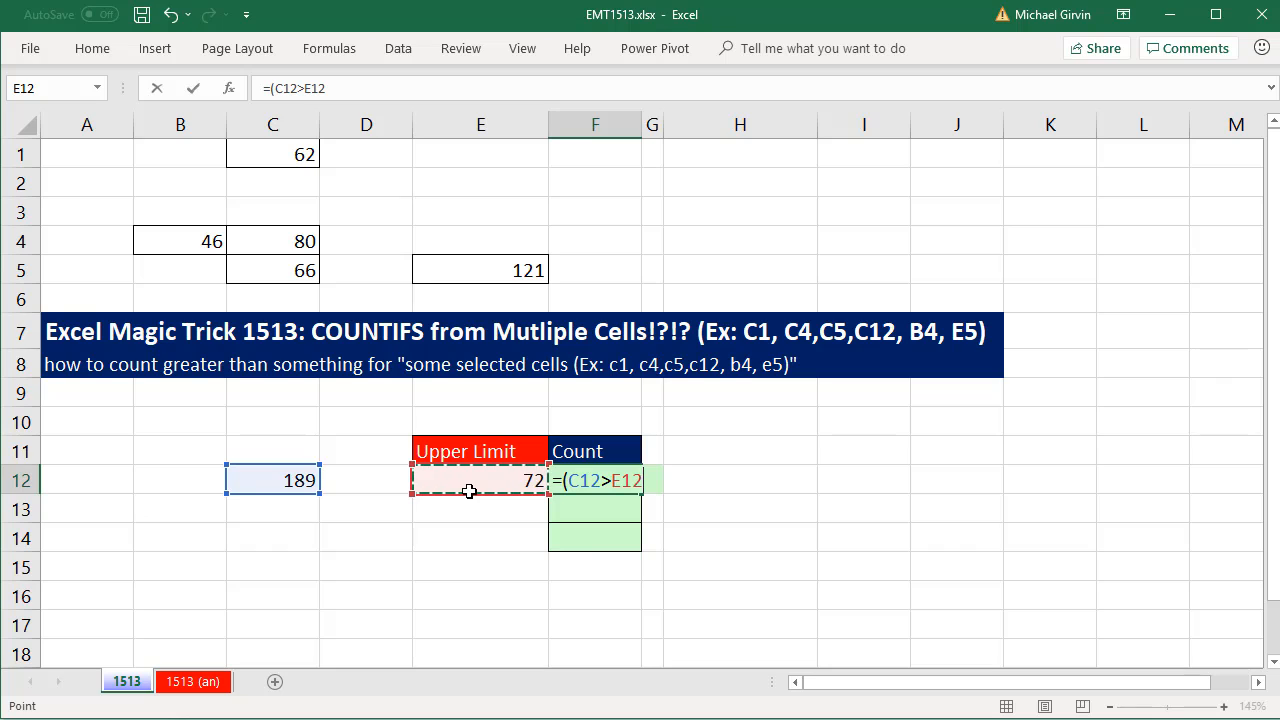
pyautogui.write(')')
pyautogui.press('Return')
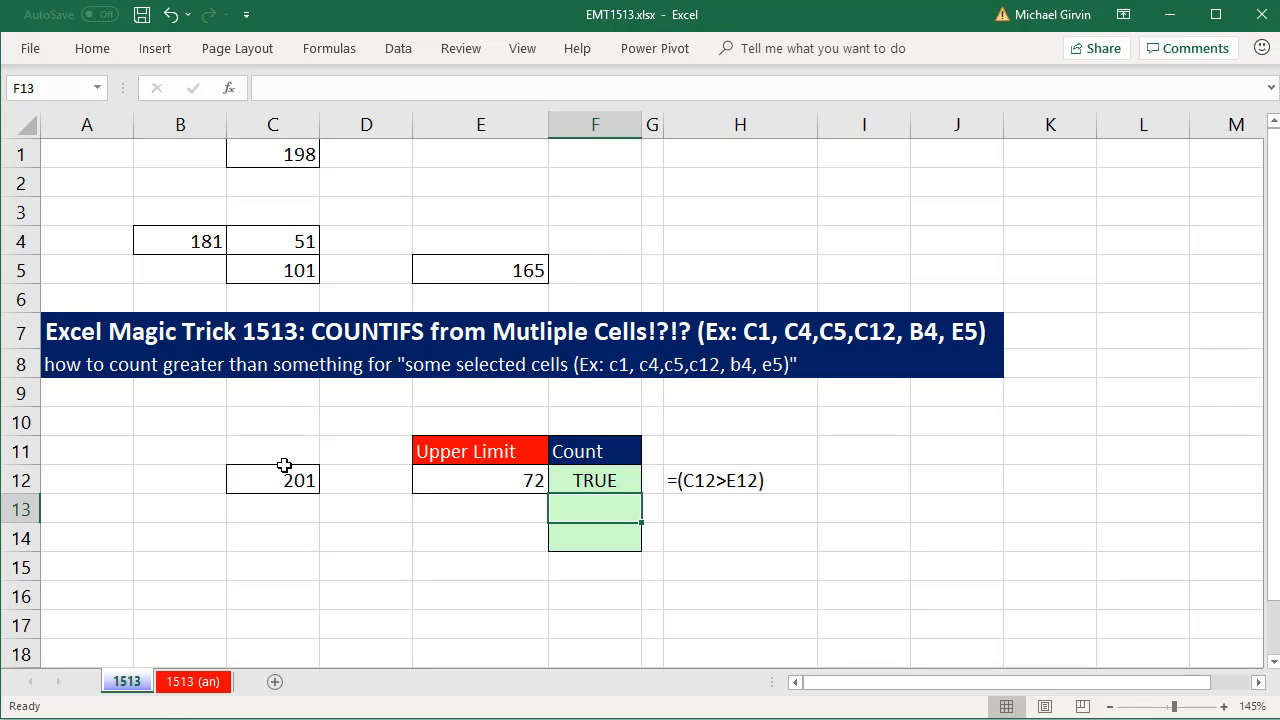
# - Recalculate the random numbers several times to check the comparison in F12
pyautogui.press('F9')
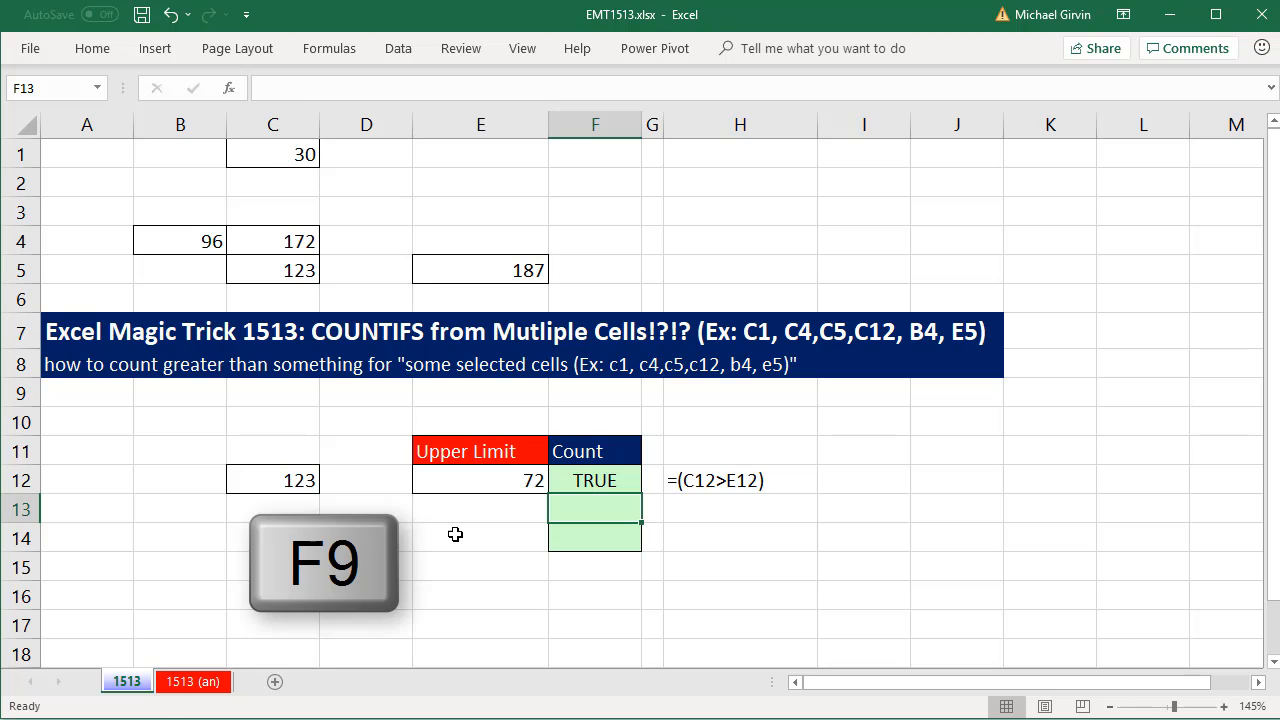
pyautogui.press('F9')
pyautogui.press('F9')
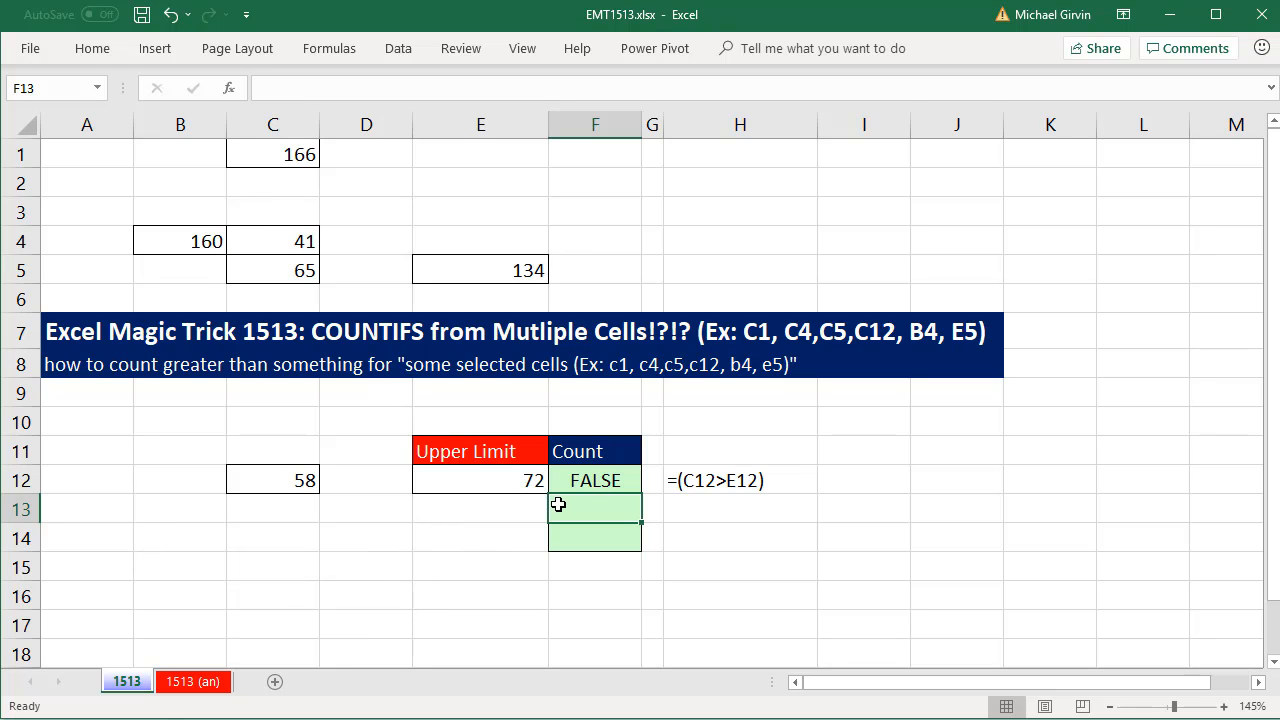
# - Extend the F12 formula with a plus sign and append five more copies of (C12>E12)+
pyautogui.doubleClick(604, 488)
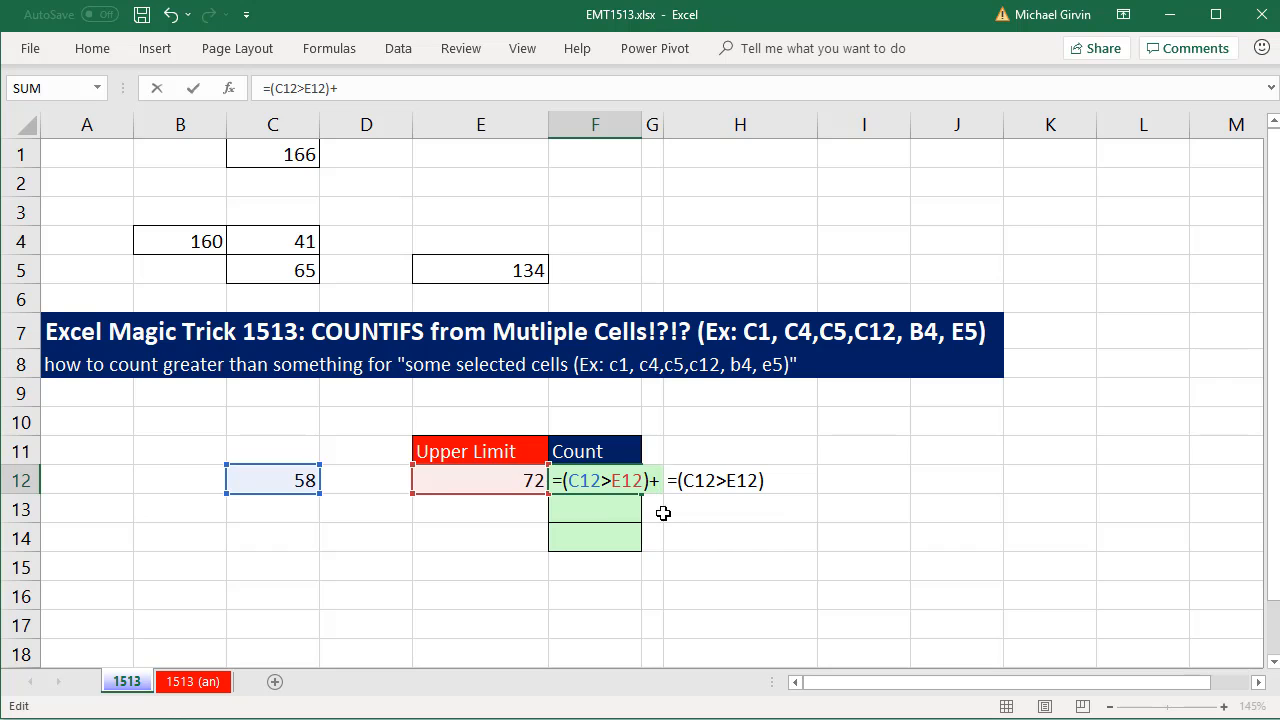
pyautogui.moveTo(565, 481); pyautogui.dragTo(660, 492)
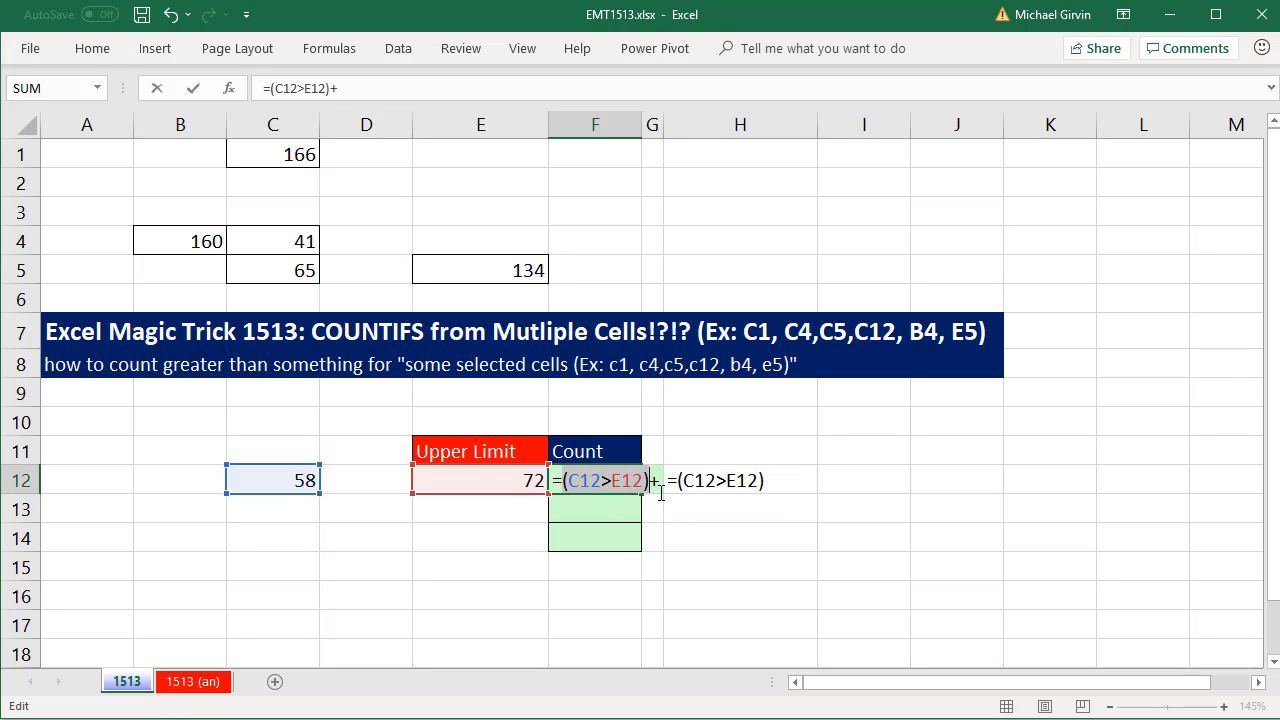
pyautogui.hotkey('ctrl', 'c')
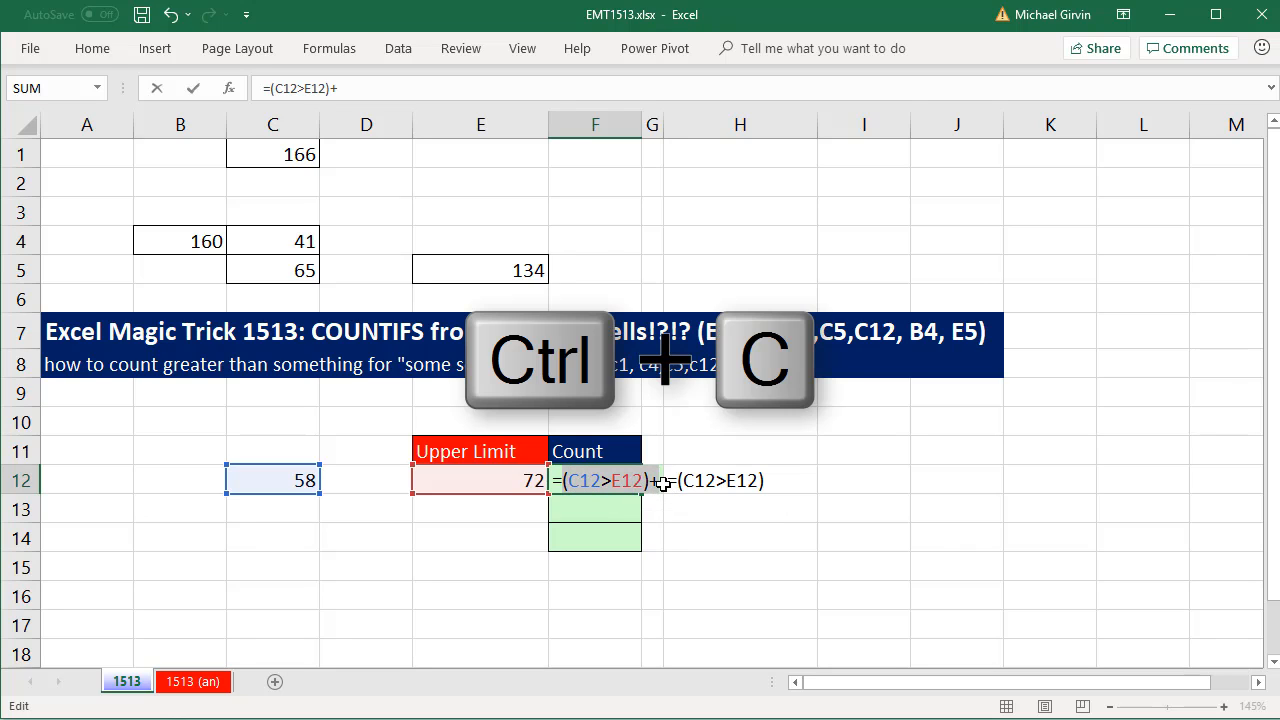
pyautogui.press('End')
pyautogui.hotkey('ctrl', 'v')
pyautogui.hotkey('ctrl', 'v')
pyautogui.hotkey('ctrl', 'v')
pyautogui.hotkey('ctrl', 'v')
pyautogui.hotkey('ctrl', 'v')
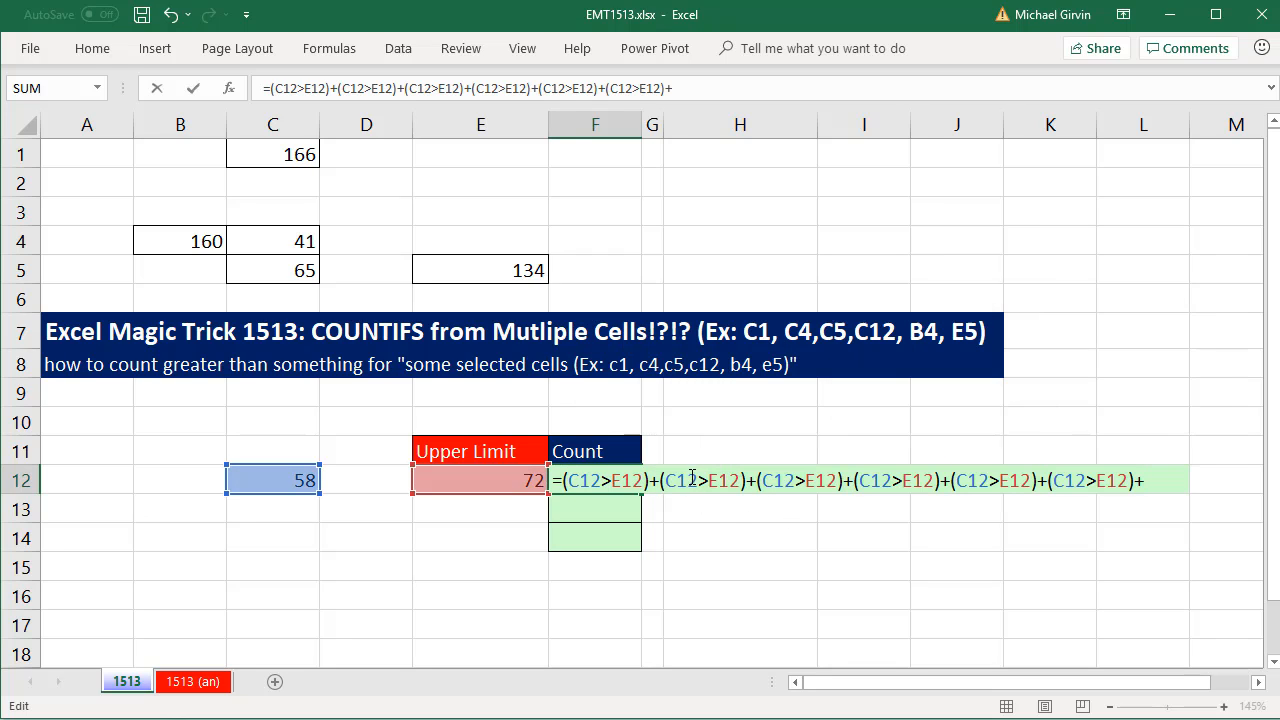
# - Replace C12 in the five copied comparisons with E5, C5, C4, B4 and C1, and complete the F12 formula without the trailing plus
pyautogui.doubleClick(686, 480)
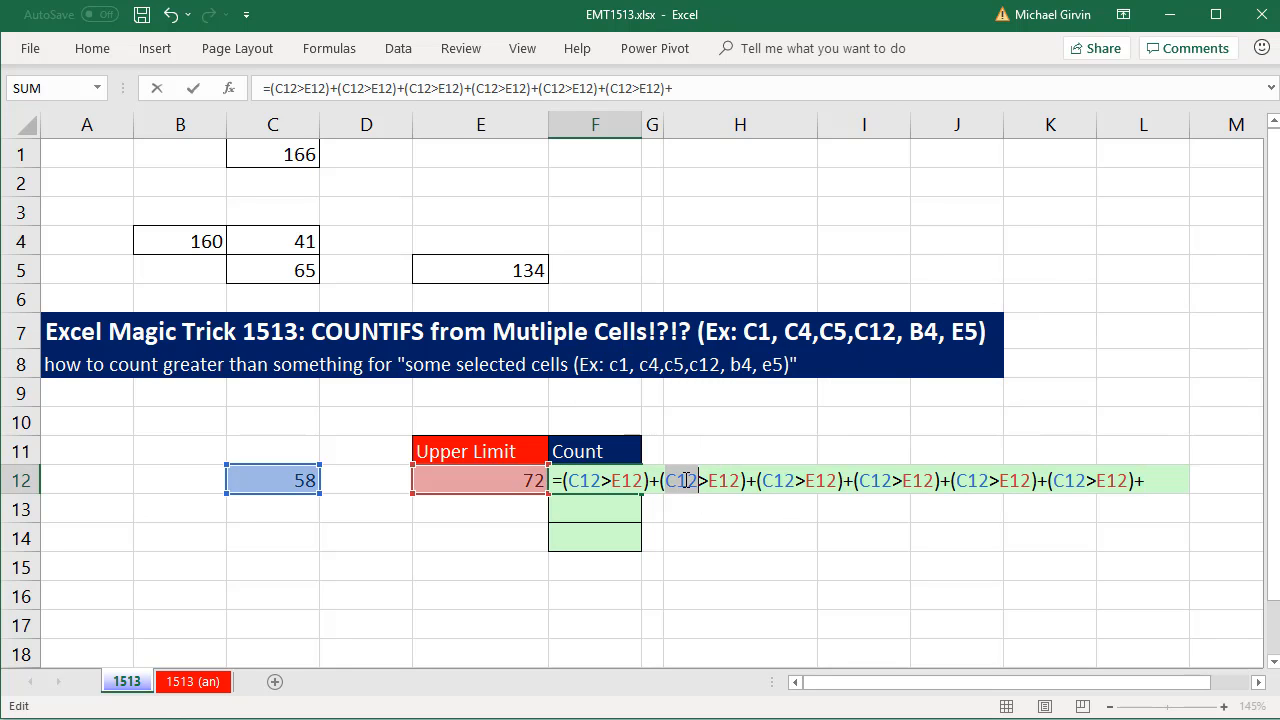
pyautogui.click(526, 268)
pyautogui.doubleClick(768, 480)
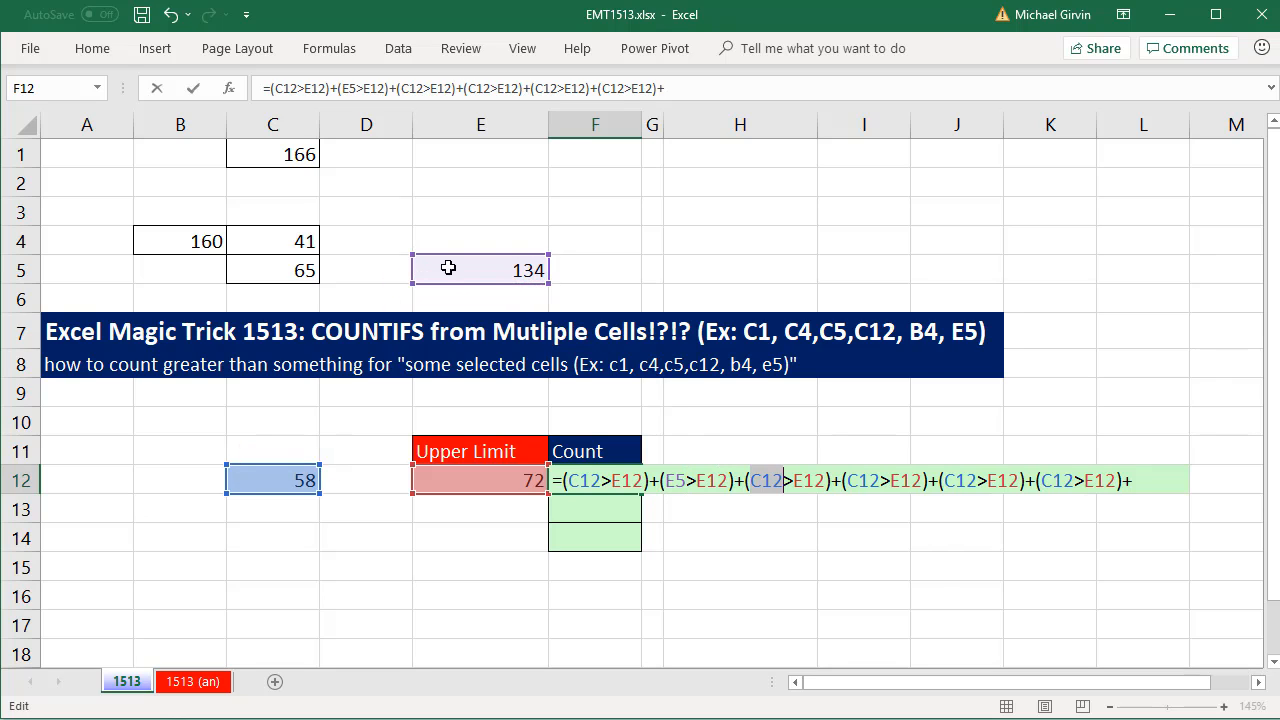
pyautogui.click(293, 273)
pyautogui.doubleClick(846, 479)
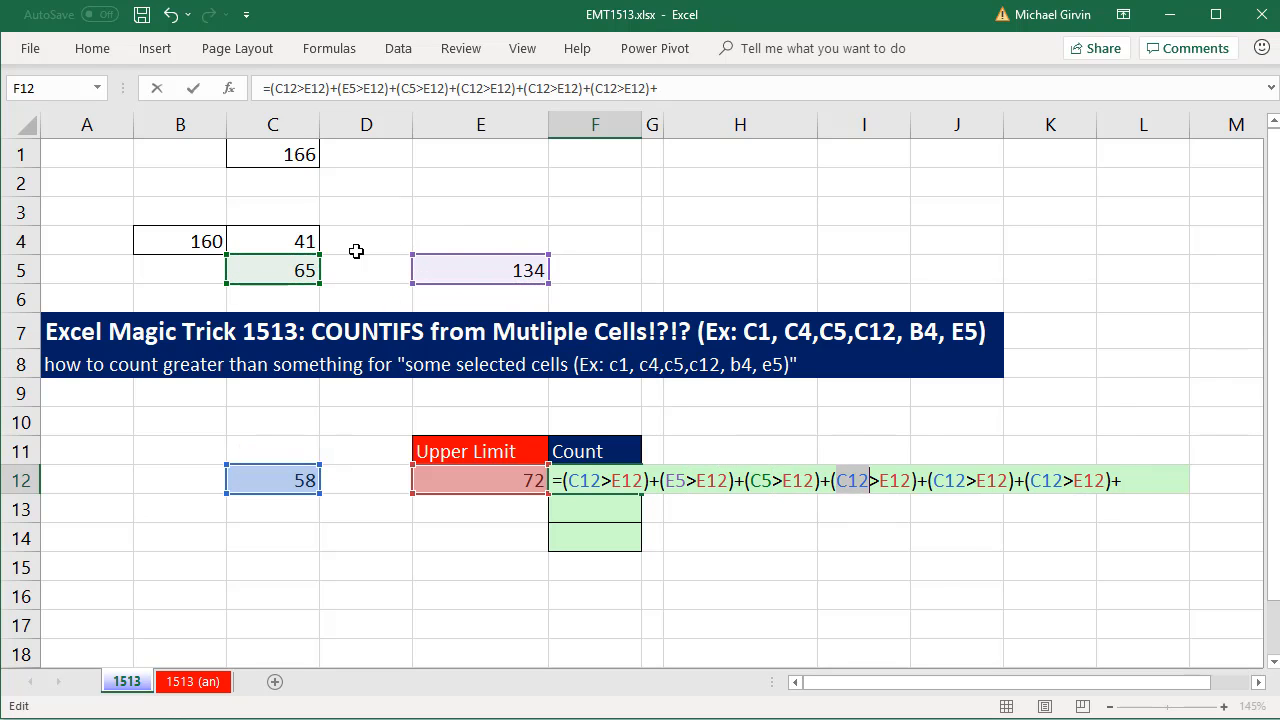
pyautogui.click(308, 242)
pyautogui.doubleClick(937, 480)
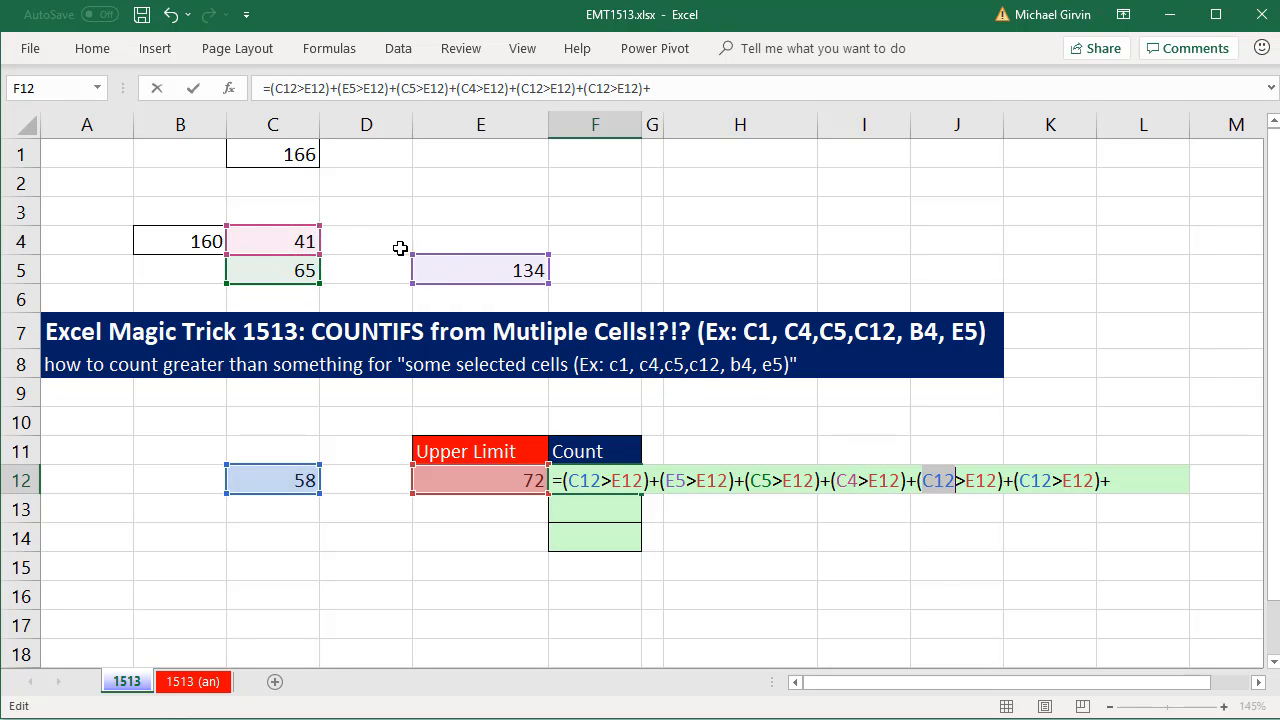
pyautogui.click(198, 242)
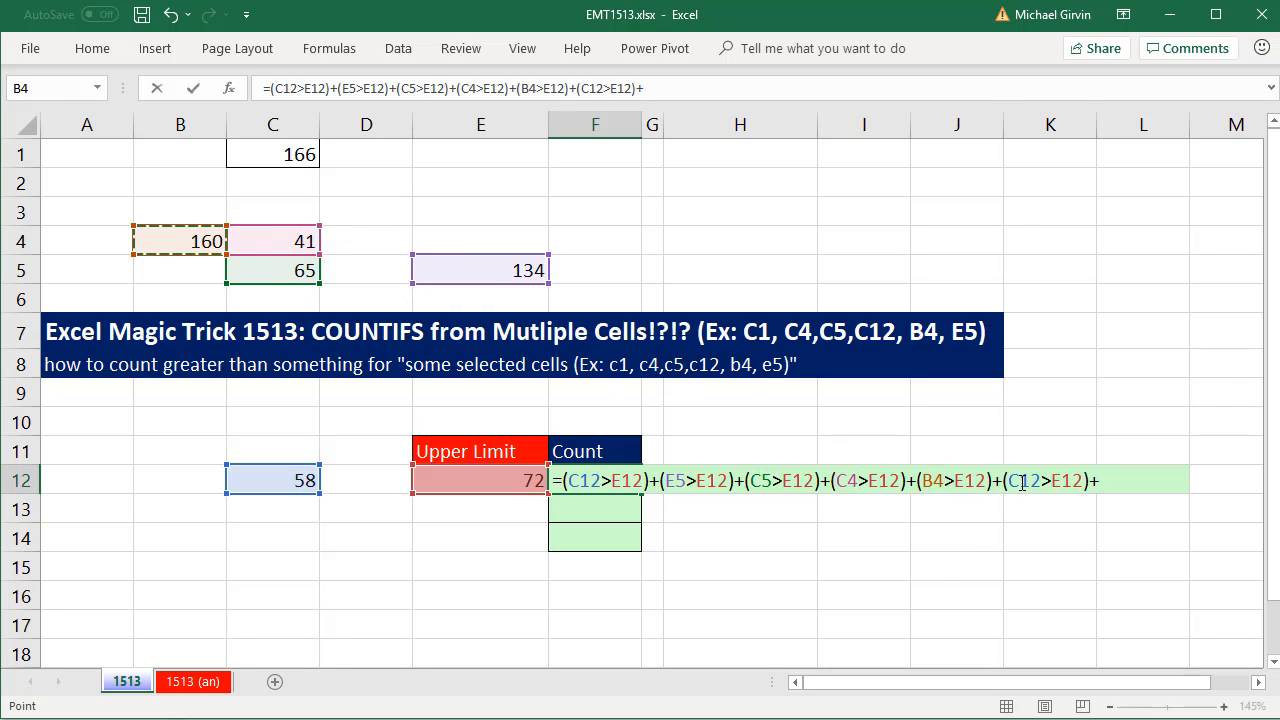
pyautogui.doubleClick(1022, 481)
pyautogui.click(288, 156)
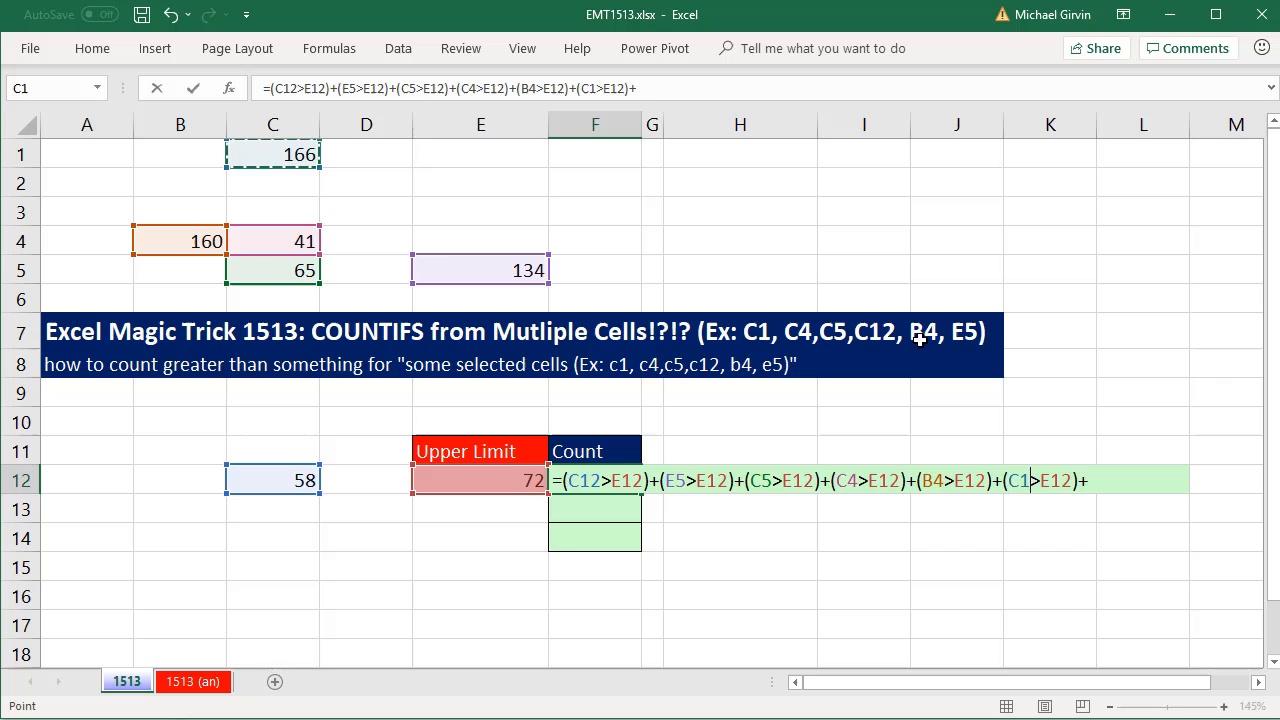
pyautogui.click(1124, 485)
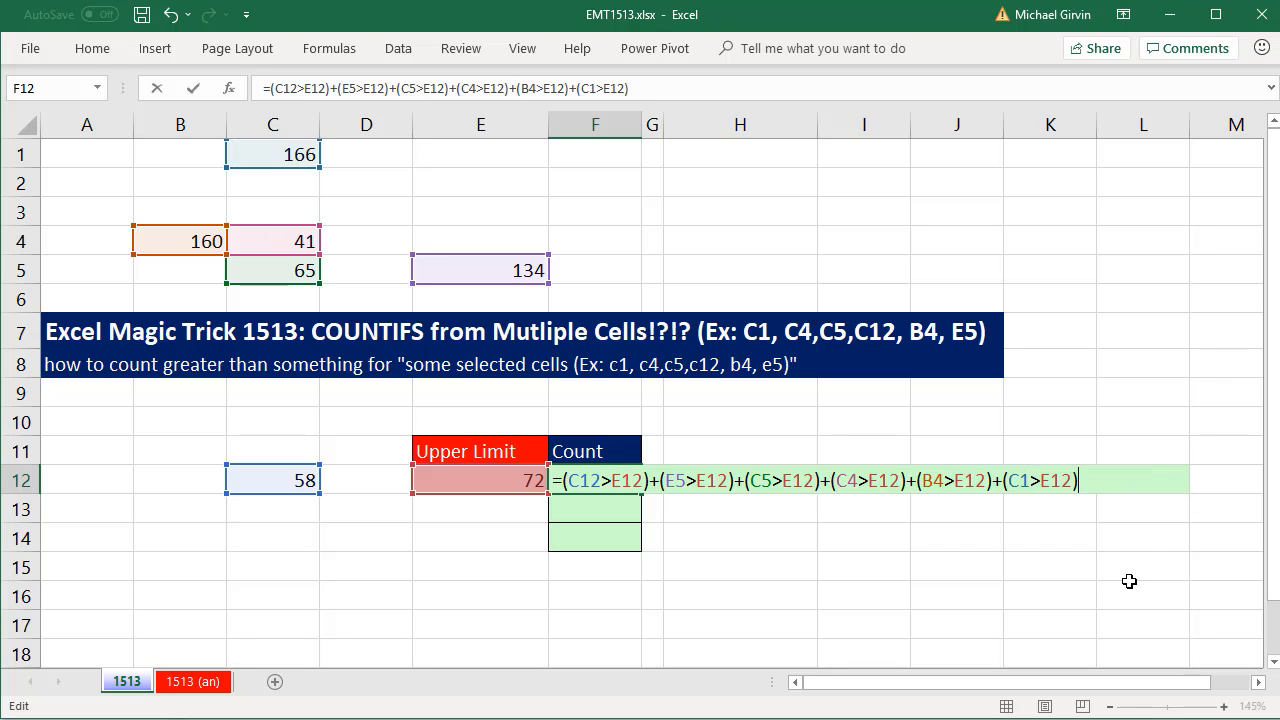
pyautogui.press('Return')
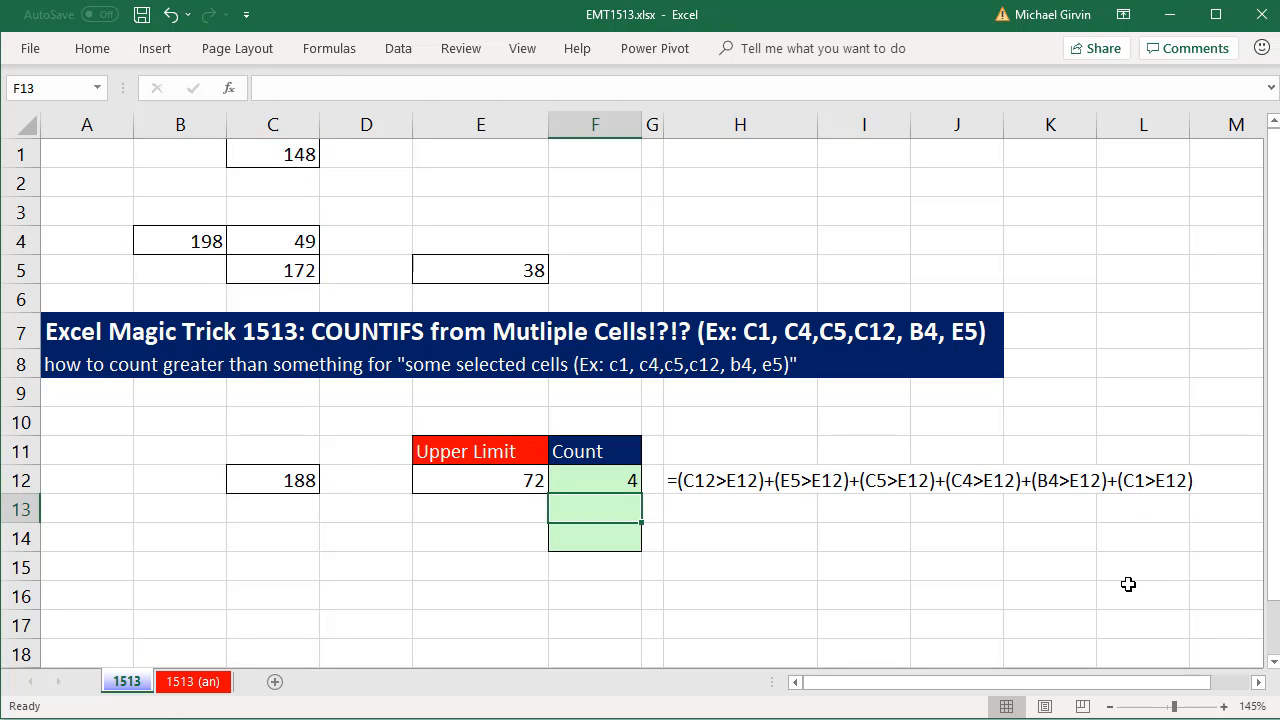
# - Recalculate the random numbers repeatedly to check the count formula in F12
pyautogui.press('F9')
pyautogui.press('F9')
pyautogui.press('F9')
pyautogui.press('F9')
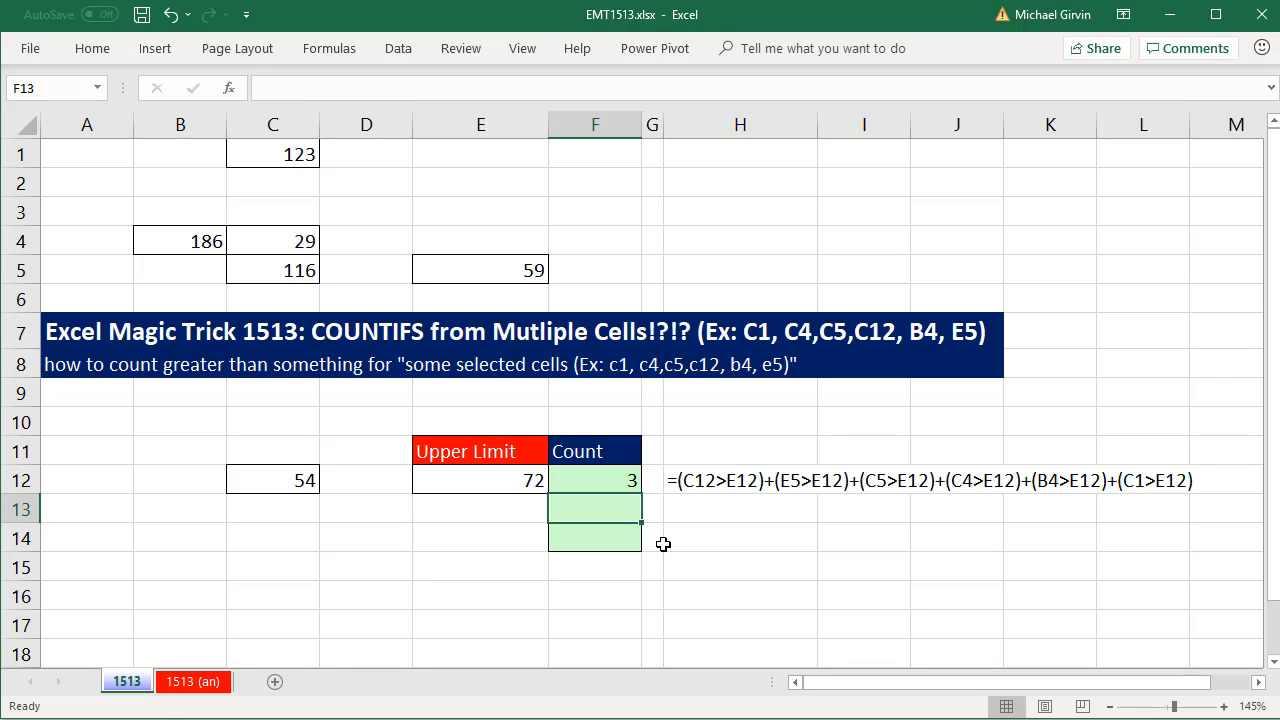
# - Begin a CHOOSE formula in cell F13 with the array constant {1,2,3,4,5,6} as its index number
pyautogui.write('=')
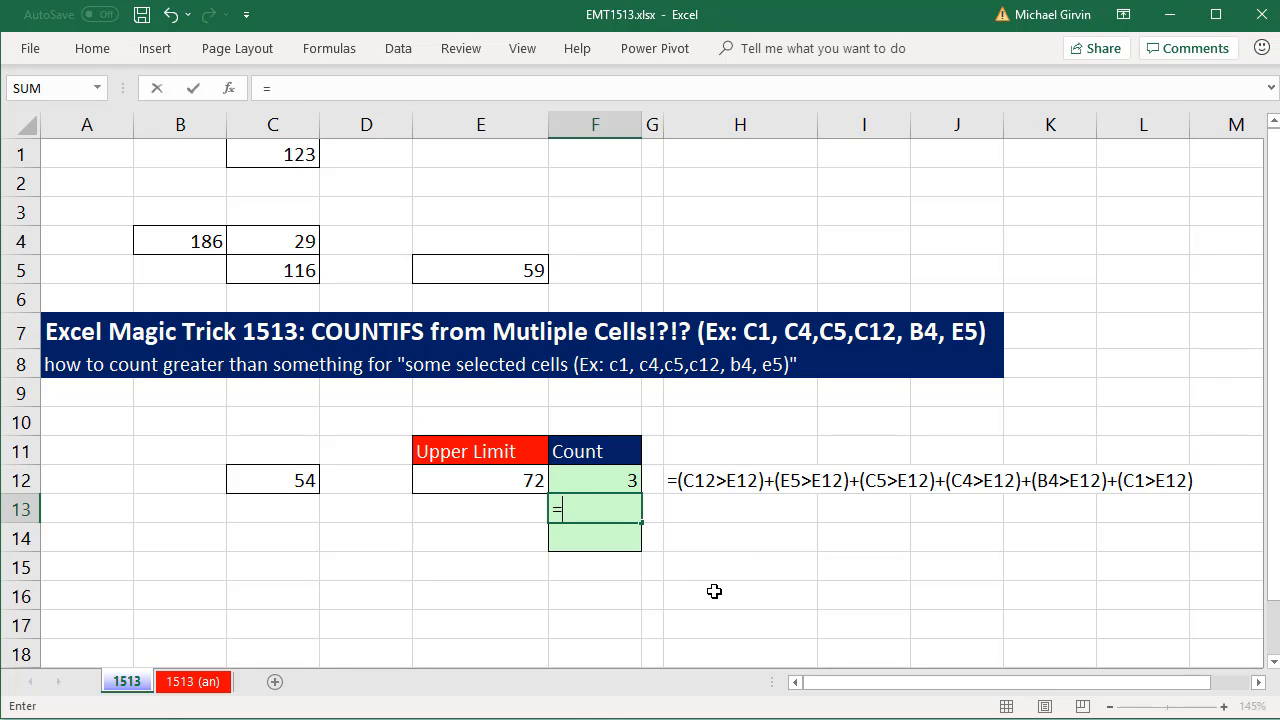
pyautogui.write('cho')
pyautogui.press('Tab')
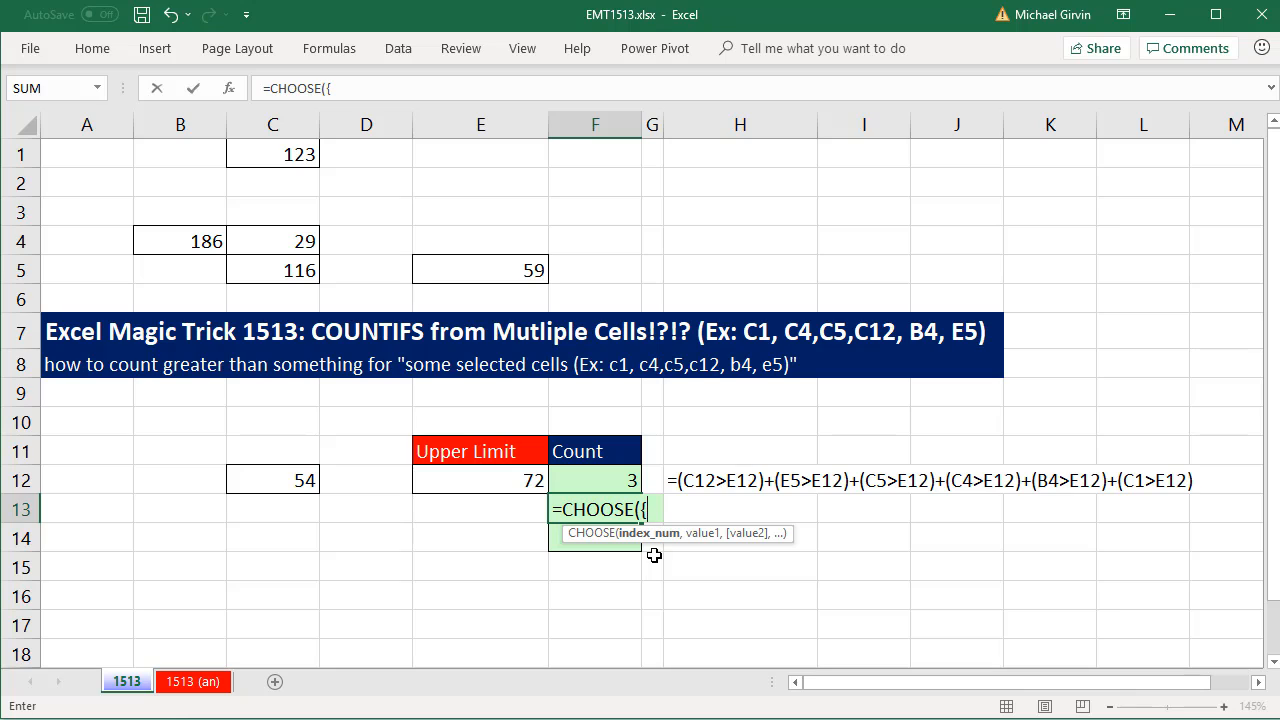
pyautogui.write(',2,')
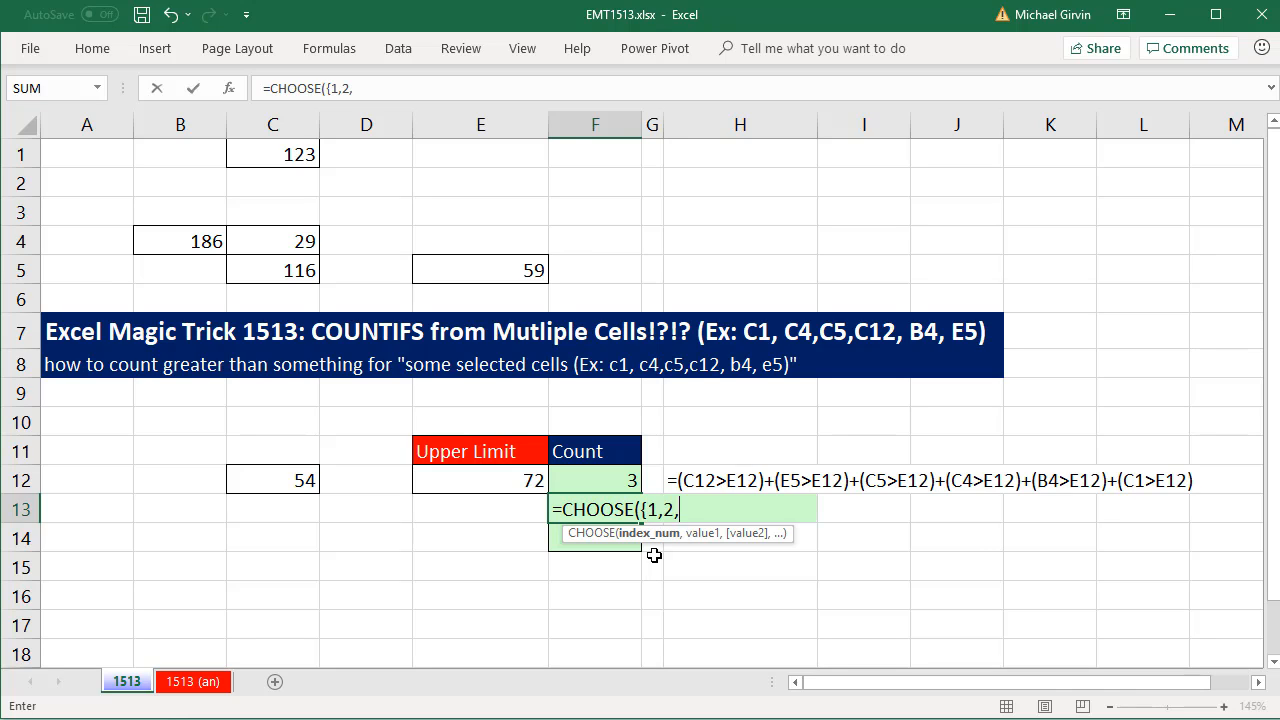
pyautogui.write('3,4,5,6}')
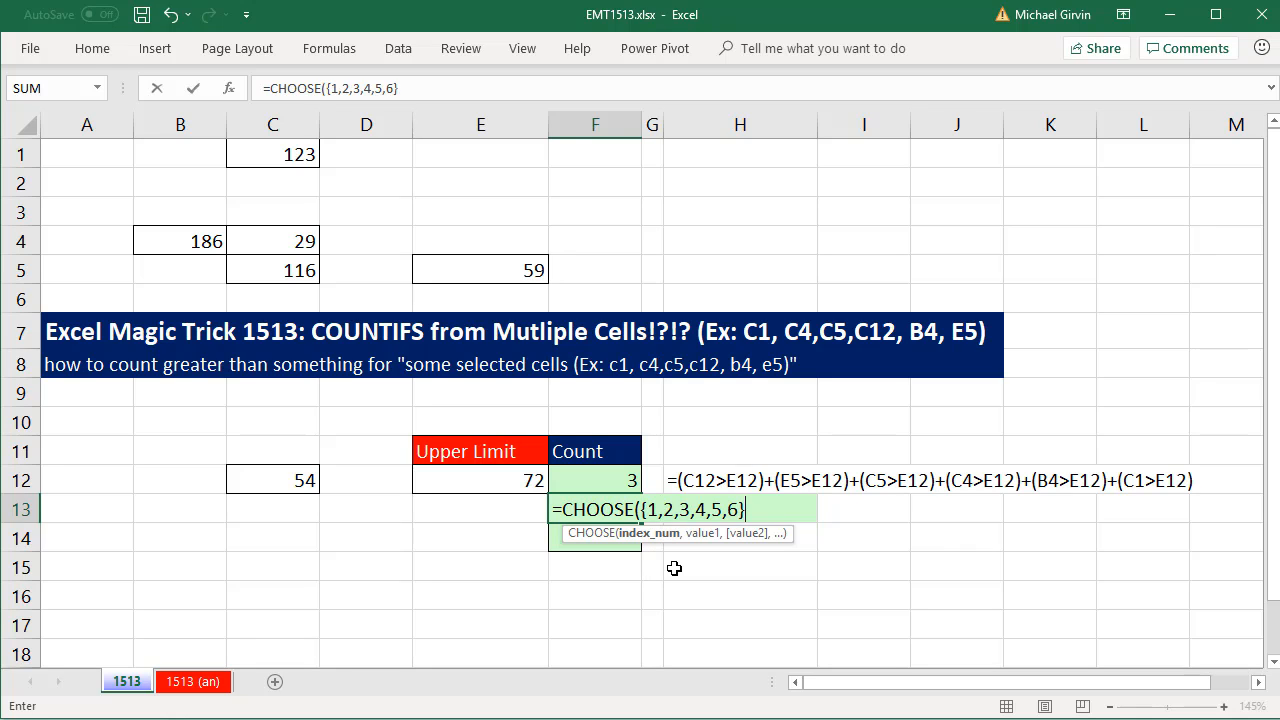
pyautogui.write(',')
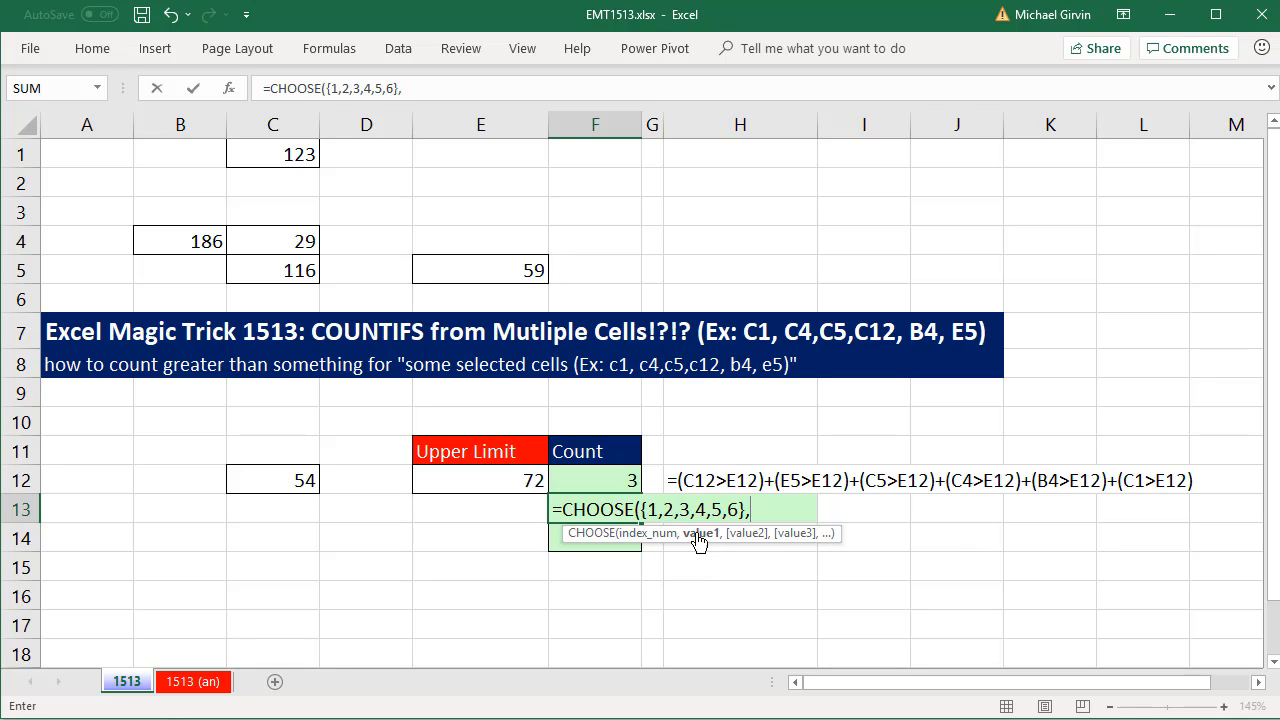
# - Supply cells C12, E5, C5, C4, B4 and C1 as the six value arguments of the CHOOSE function in F13
pyautogui.click(290, 477)
pyautogui.write(',')
pyautogui.click(430, 268)
pyautogui.write(',')
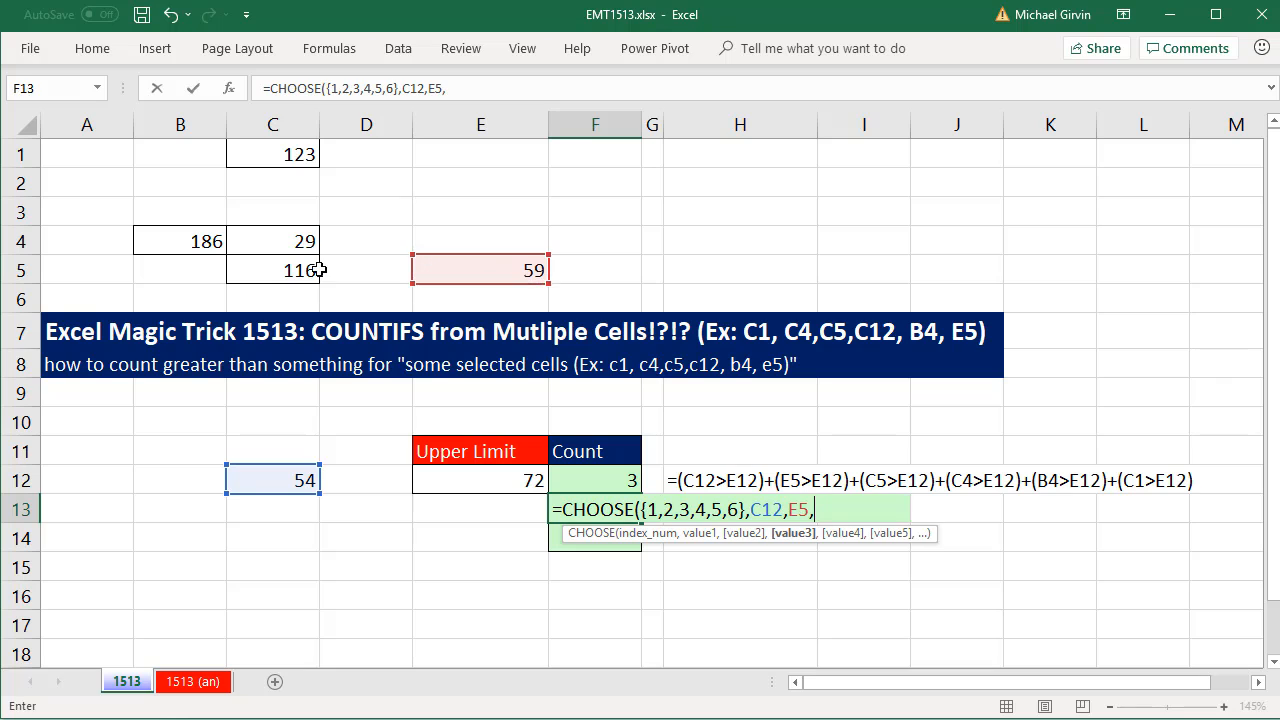
pyautogui.click(310, 270)
pyautogui.write(',')
pyautogui.click(277, 214)
pyautogui.click(280, 236)
pyautogui.write(',')
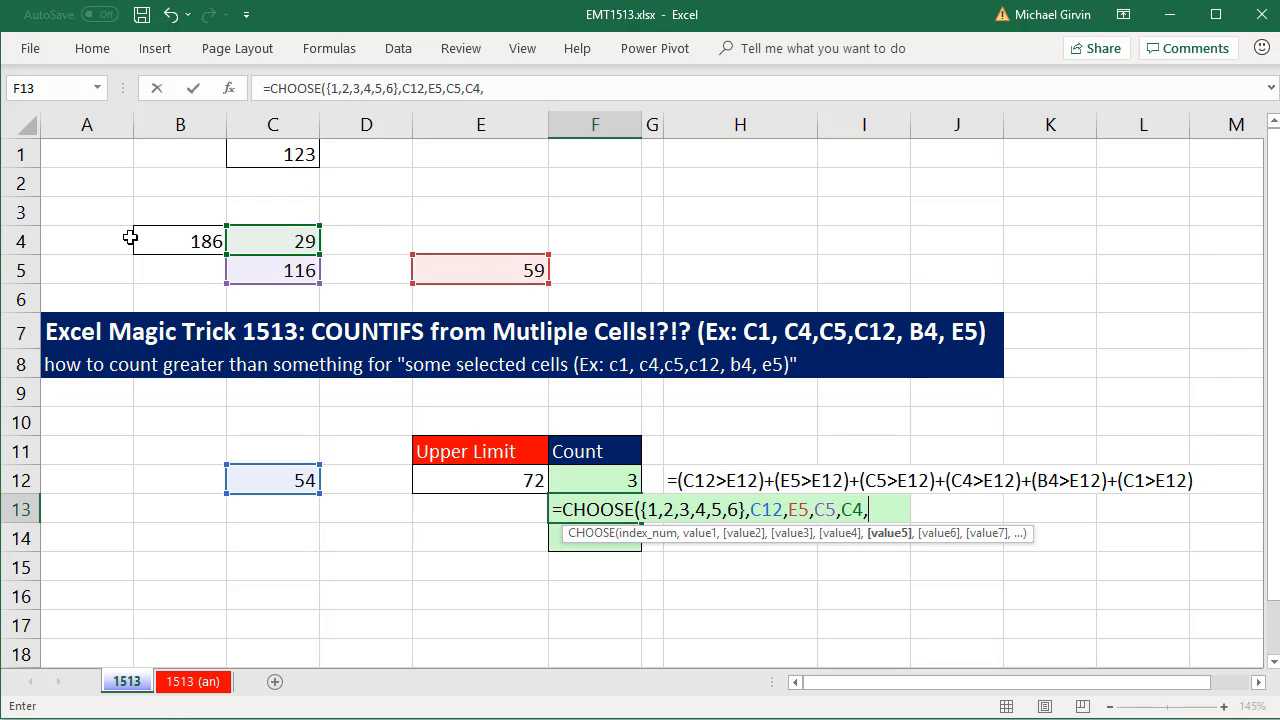
pyautogui.click(150, 237)
pyautogui.write(',')
pyautogui.click(272, 154)
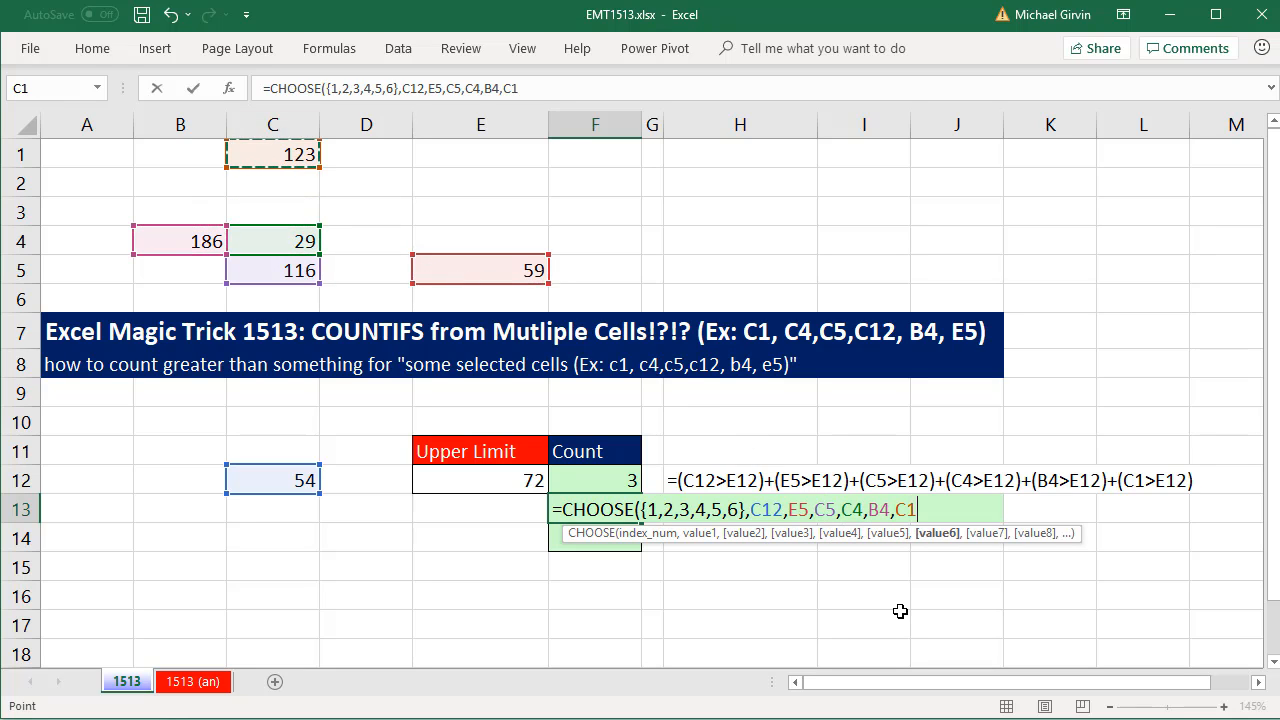
# - Close the CHOOSE function in F13, evaluate it in place to preview its array, and undo the evaluation
pyautogui.write(')')
pyautogui.click(697, 510)
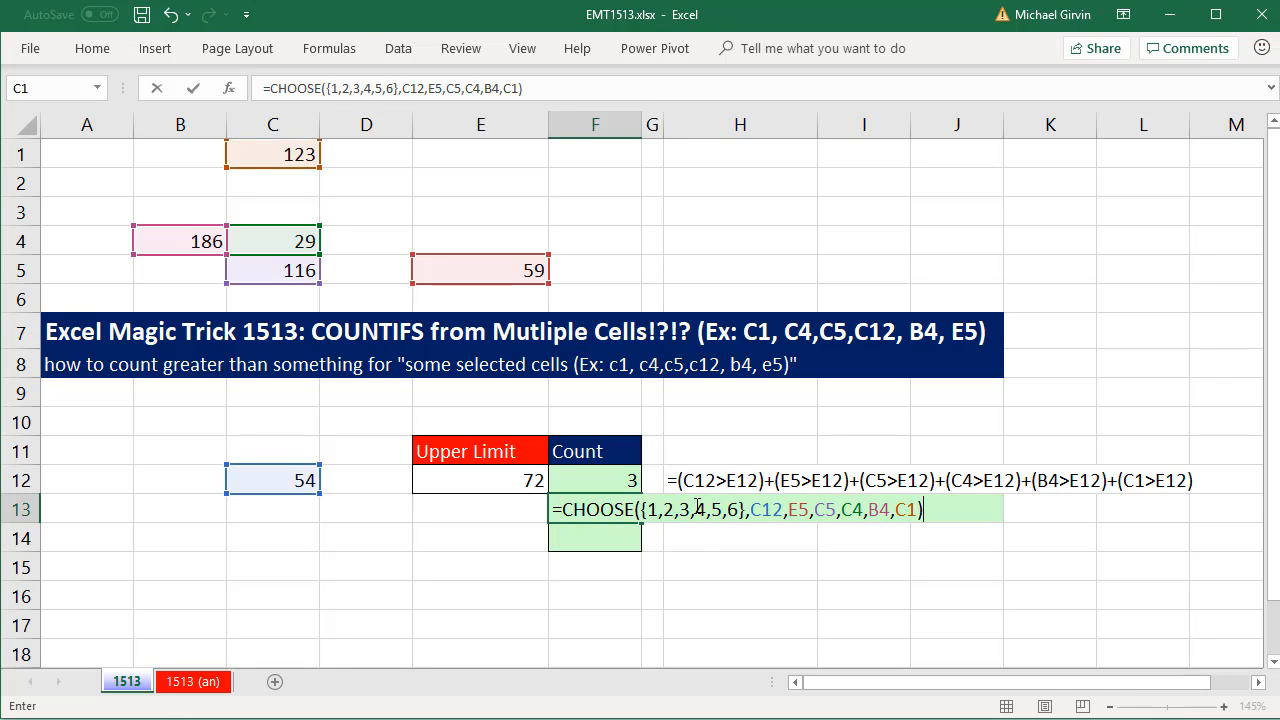
pyautogui.click(672, 535)
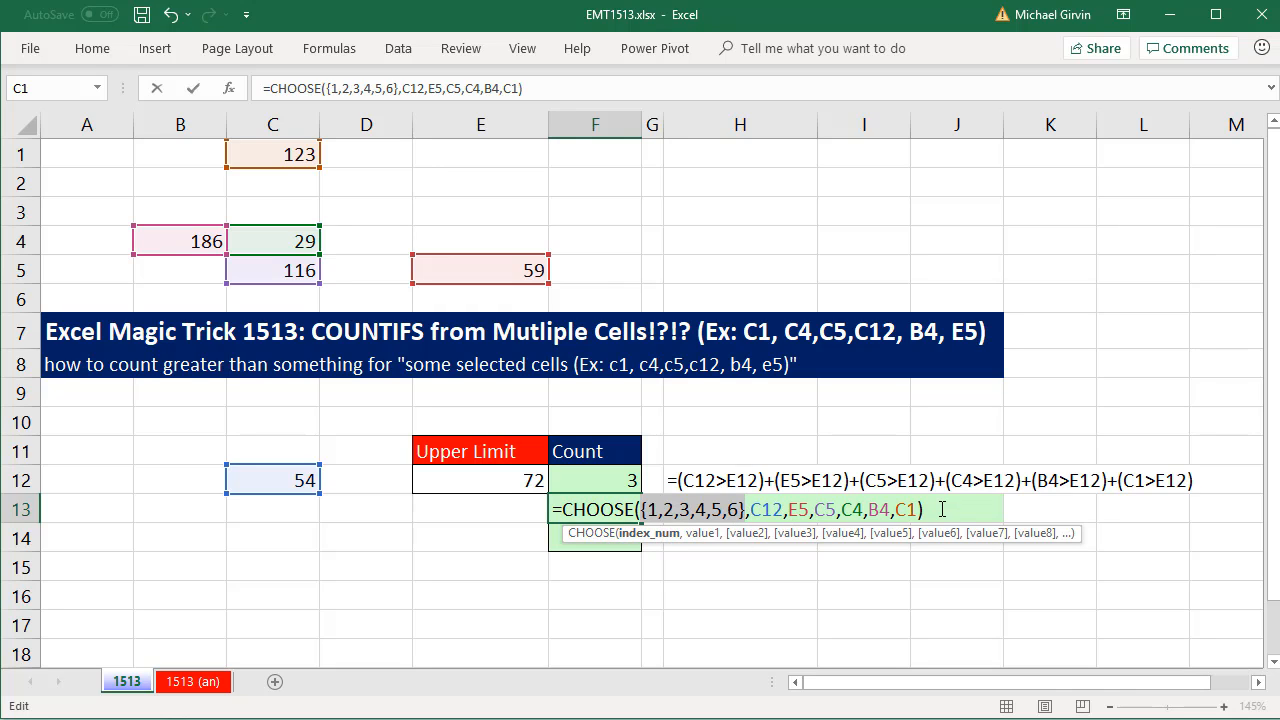
pyautogui.press('End')
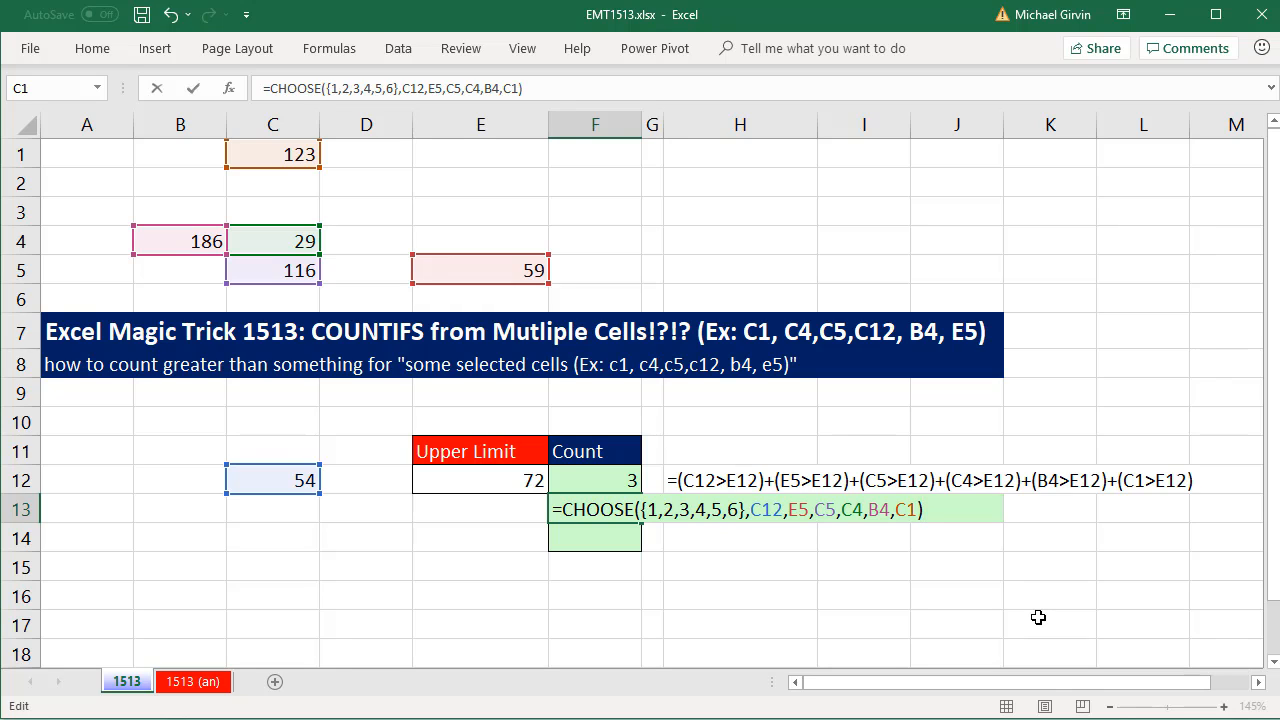
pyautogui.press('F9')
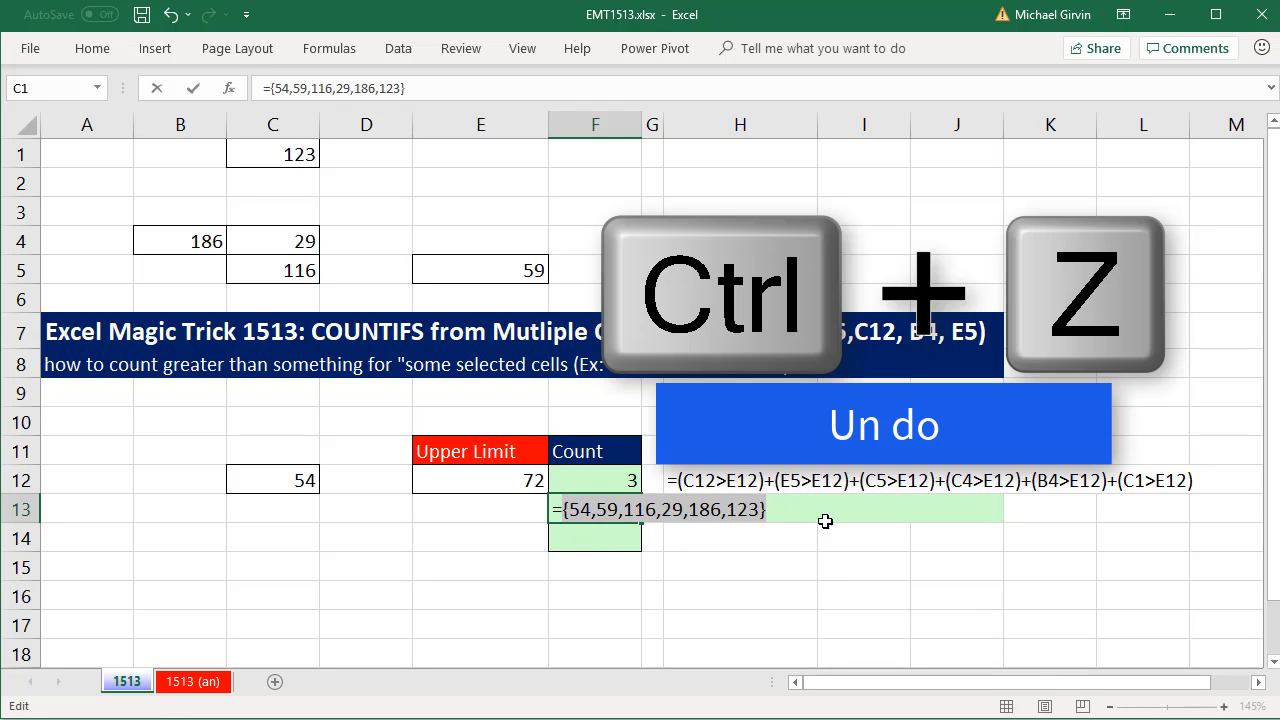
pyautogui.hotkey('ctrl', 'z')
# - Wrap the CHOOSE function in F13 in a COUNTIFS function so it serves as the first criteria range
pyautogui.click(563, 510)
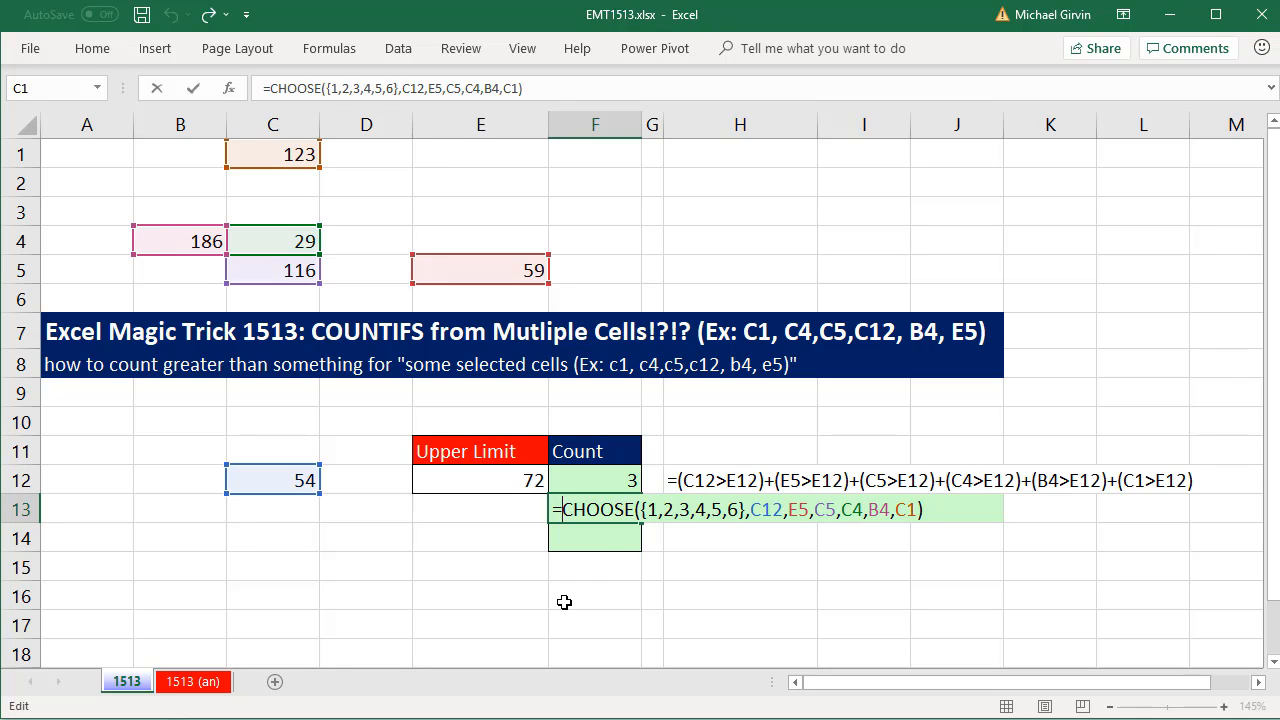
pyautogui.write('countif')
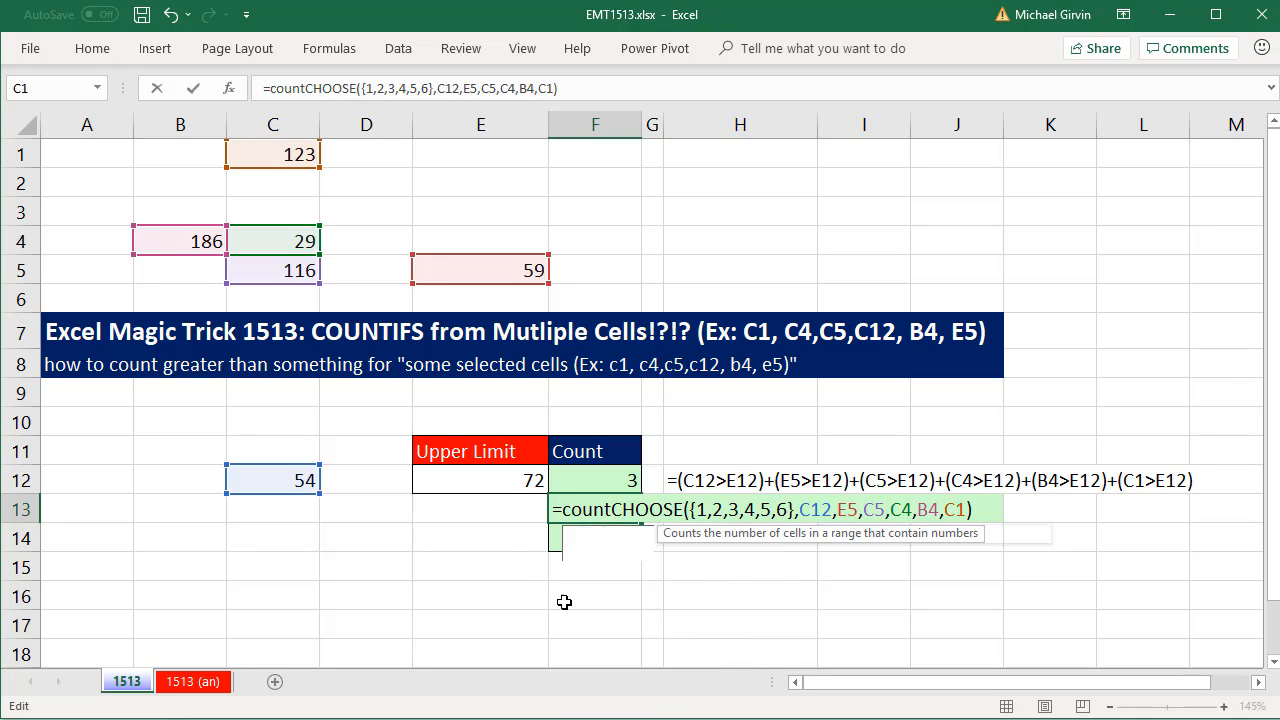
pyautogui.write('s')
pyautogui.press('Tab')
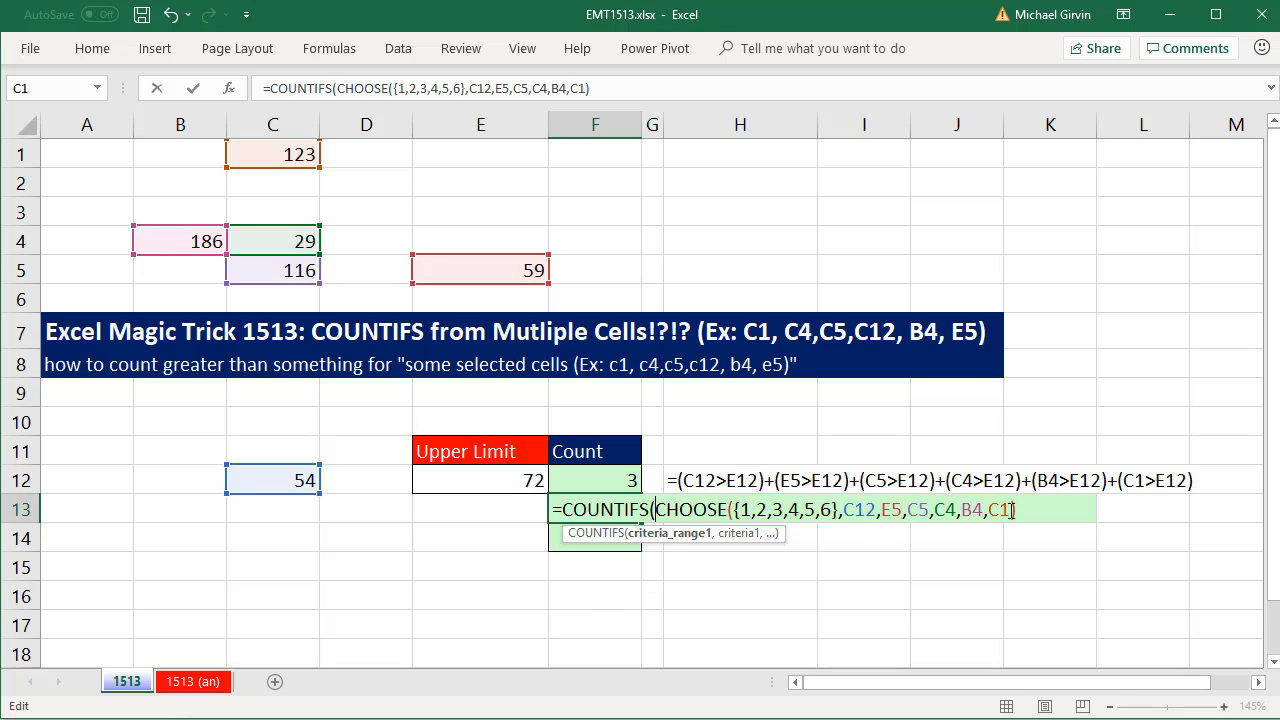
# - Add ">"&E12 as the criterion of the COUNTIFS function in F13 and close the function
pyautogui.write(',')
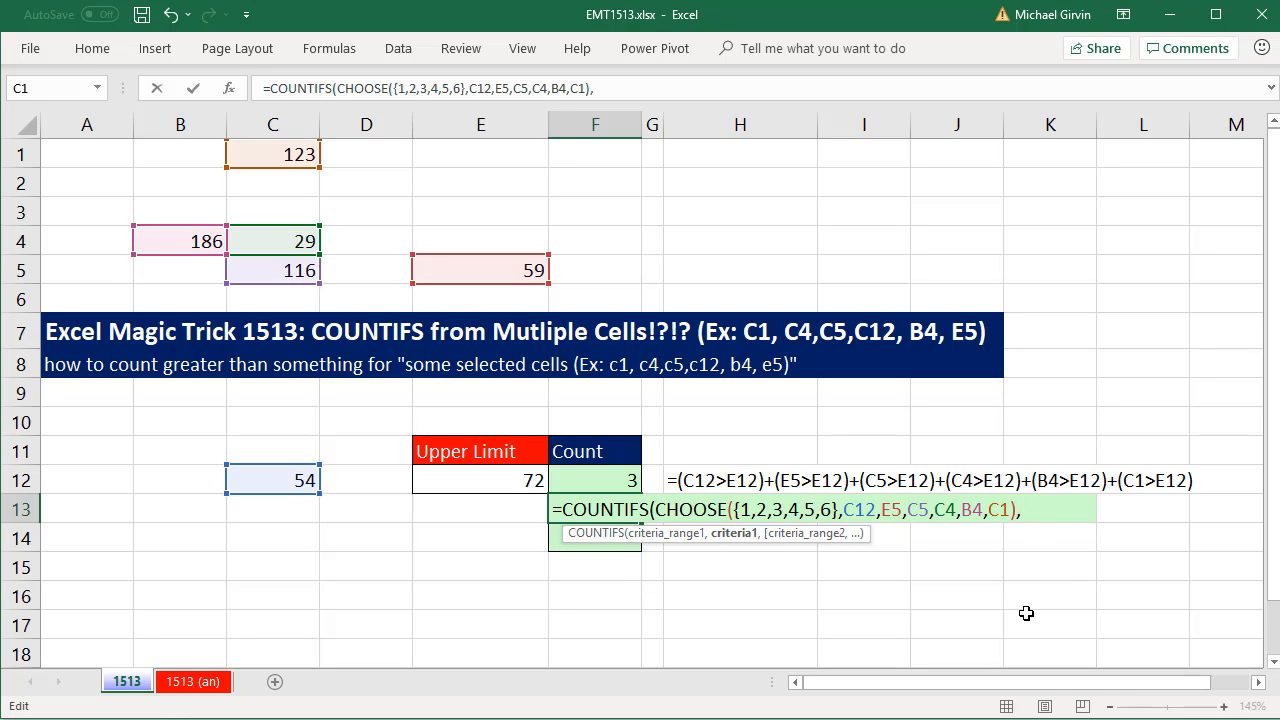
pyautogui.write('"')
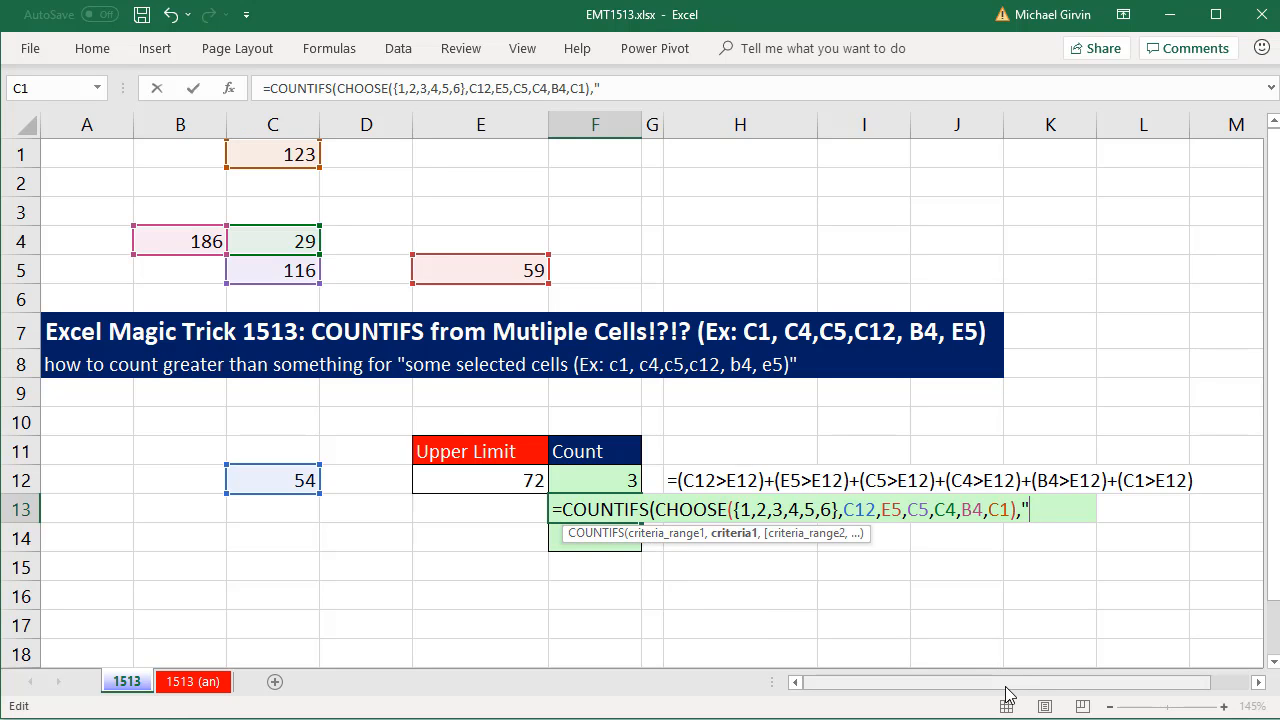
pyautogui.write('>"&')
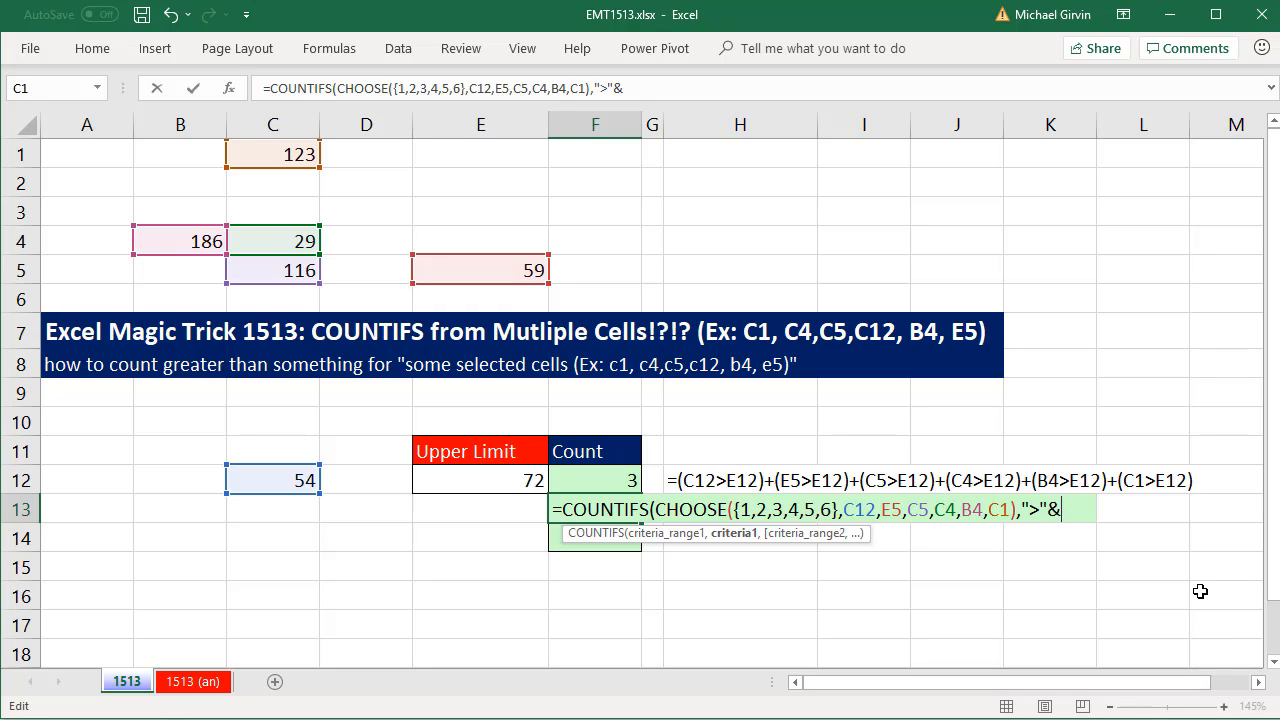
pyautogui.click(468, 482)
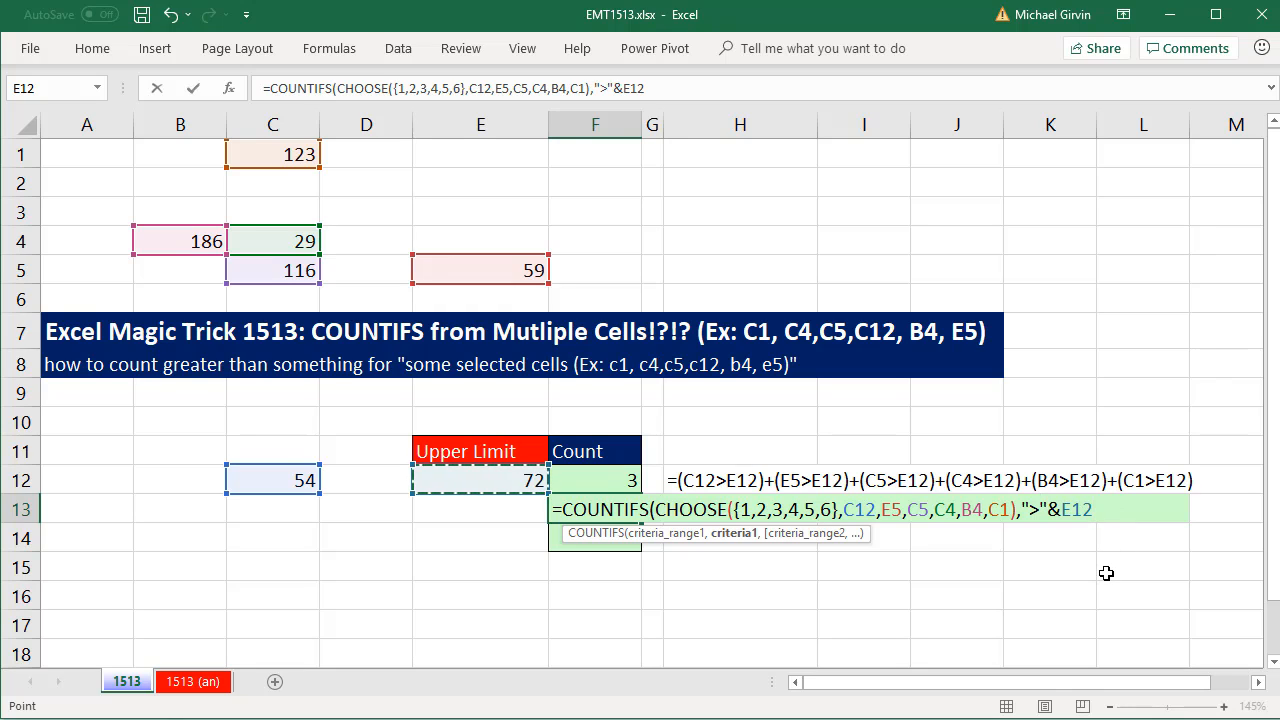
pyautogui.write(')')
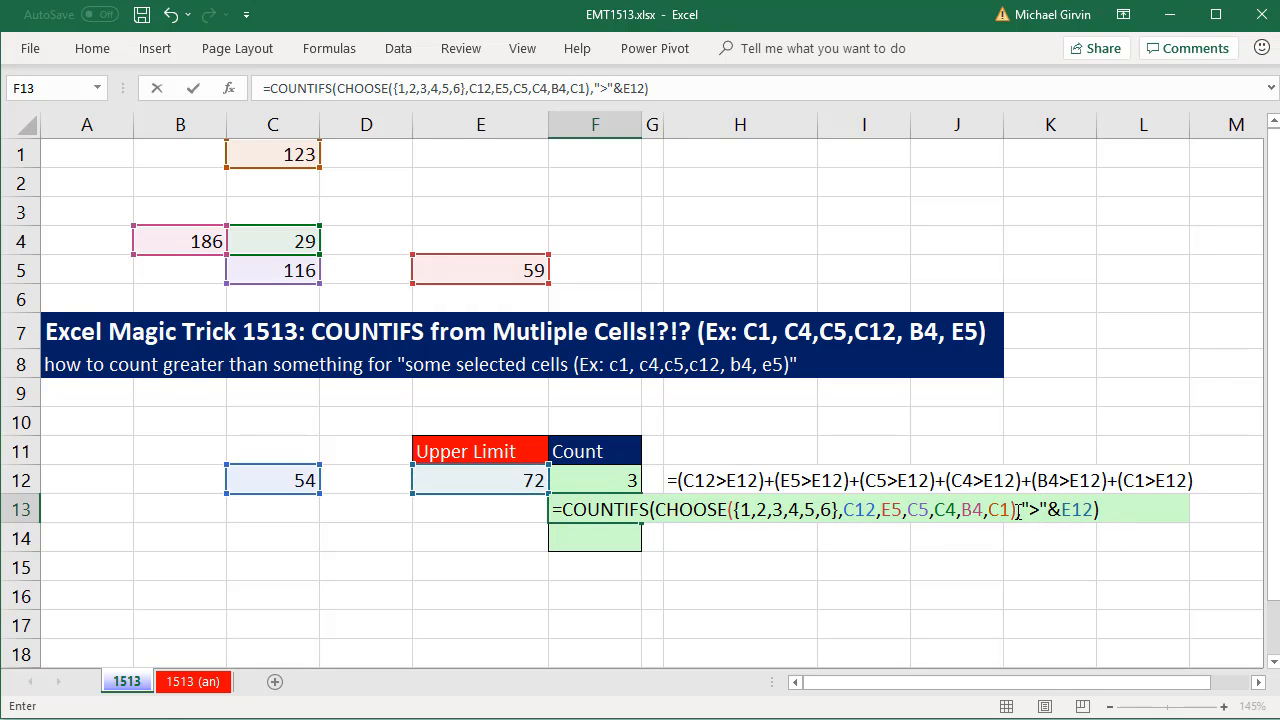
# - Review the CHOOSE expression as the criteria_range1 argument of COUNTIFS and enter the formula in F13
pyautogui.click(1018, 510)
pyautogui.click(656, 538)
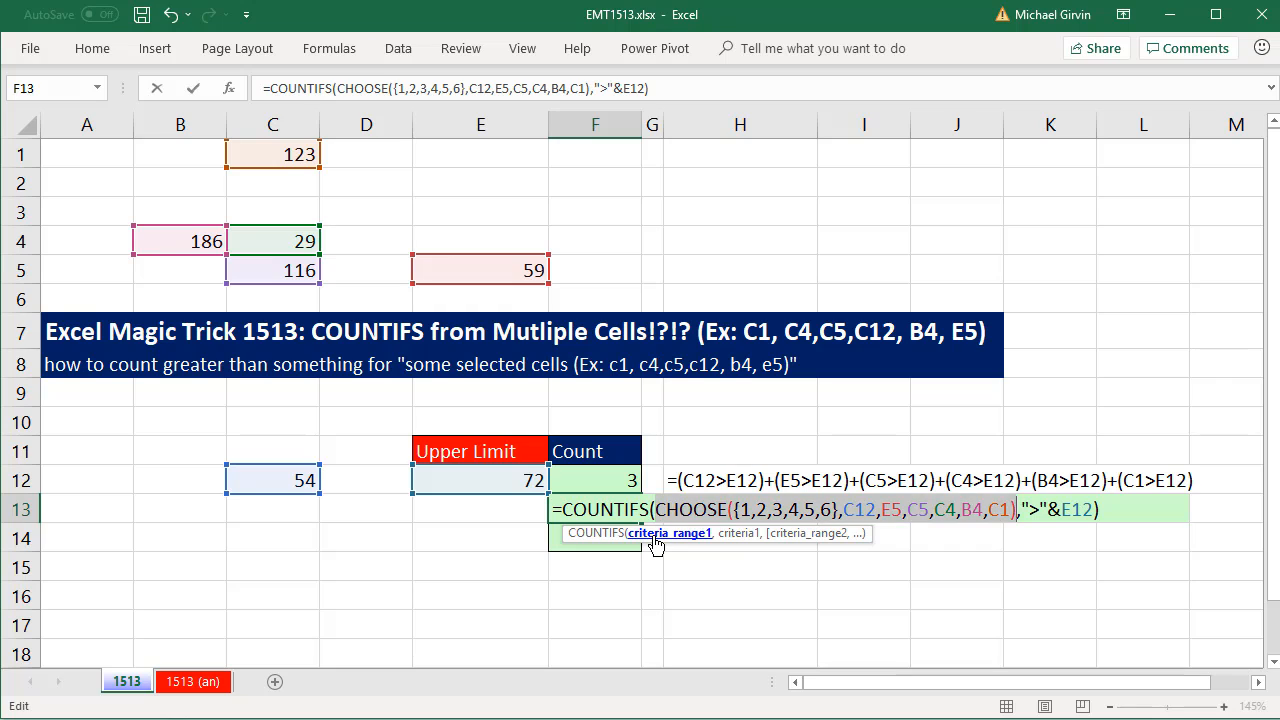
pyautogui.click(766, 510)
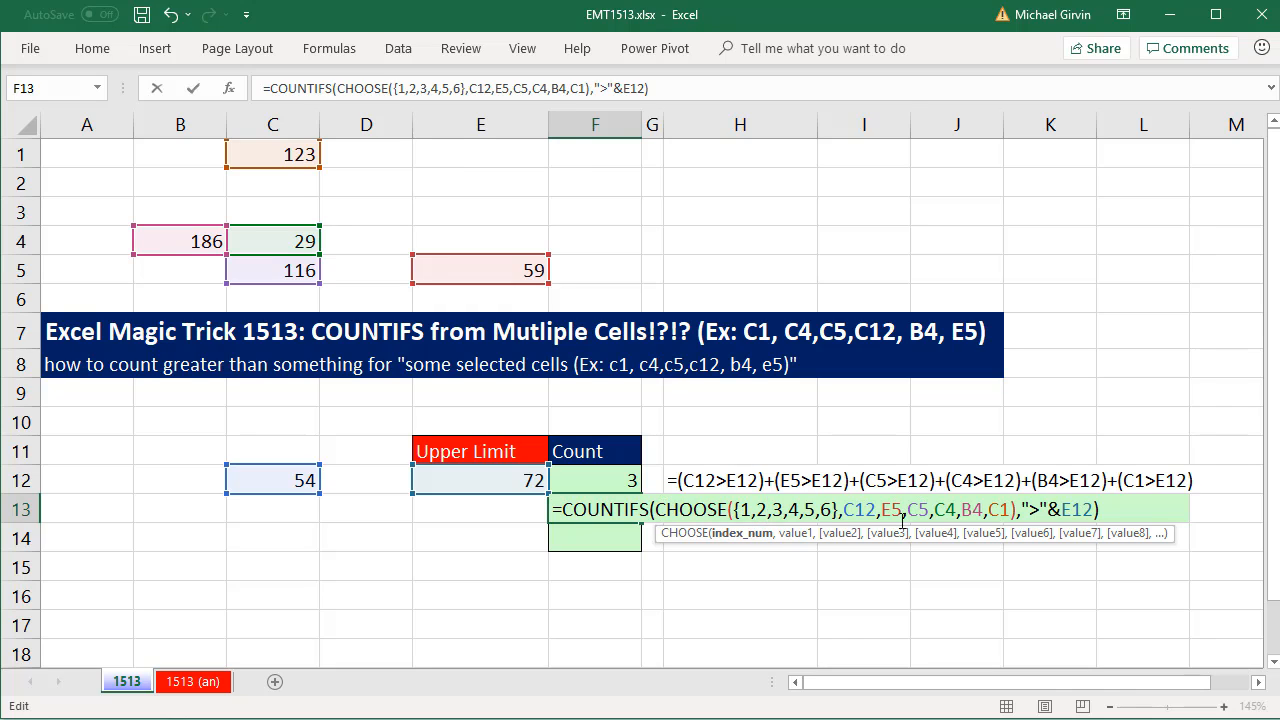
pyautogui.click(651, 510)
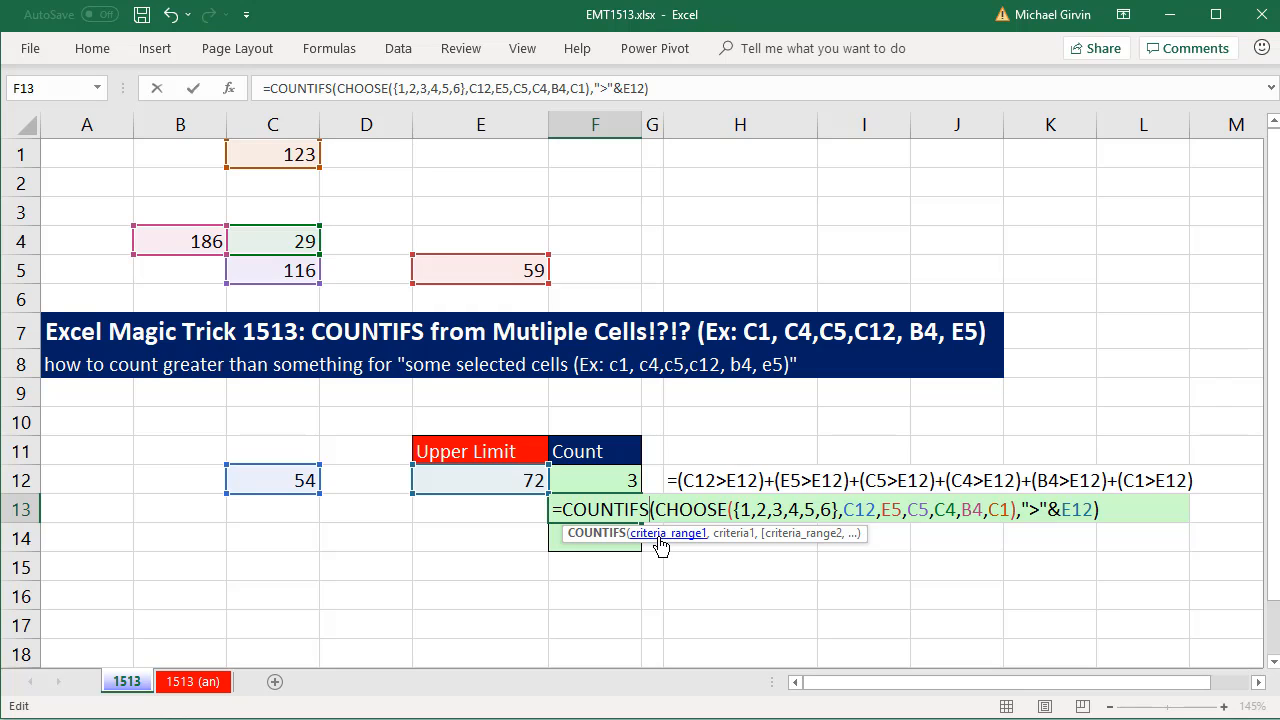
pyautogui.click(660, 533)
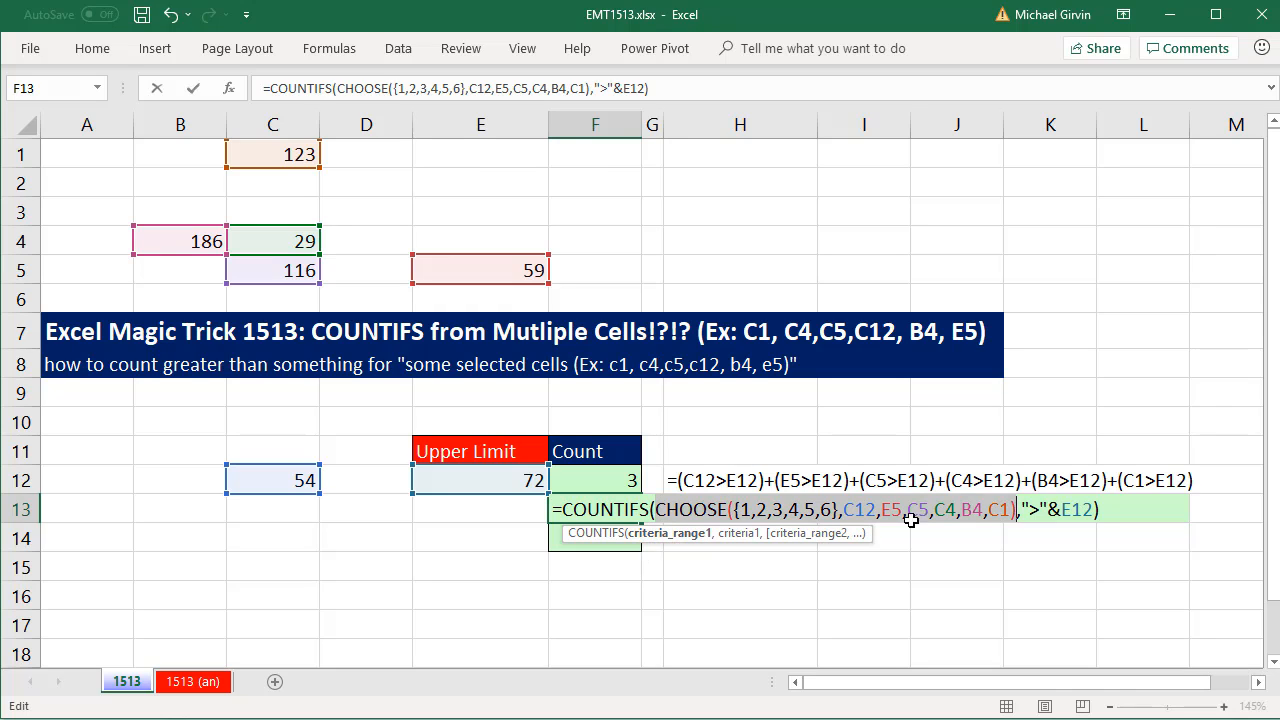
pyautogui.click(1137, 509)
pyautogui.press('Return')
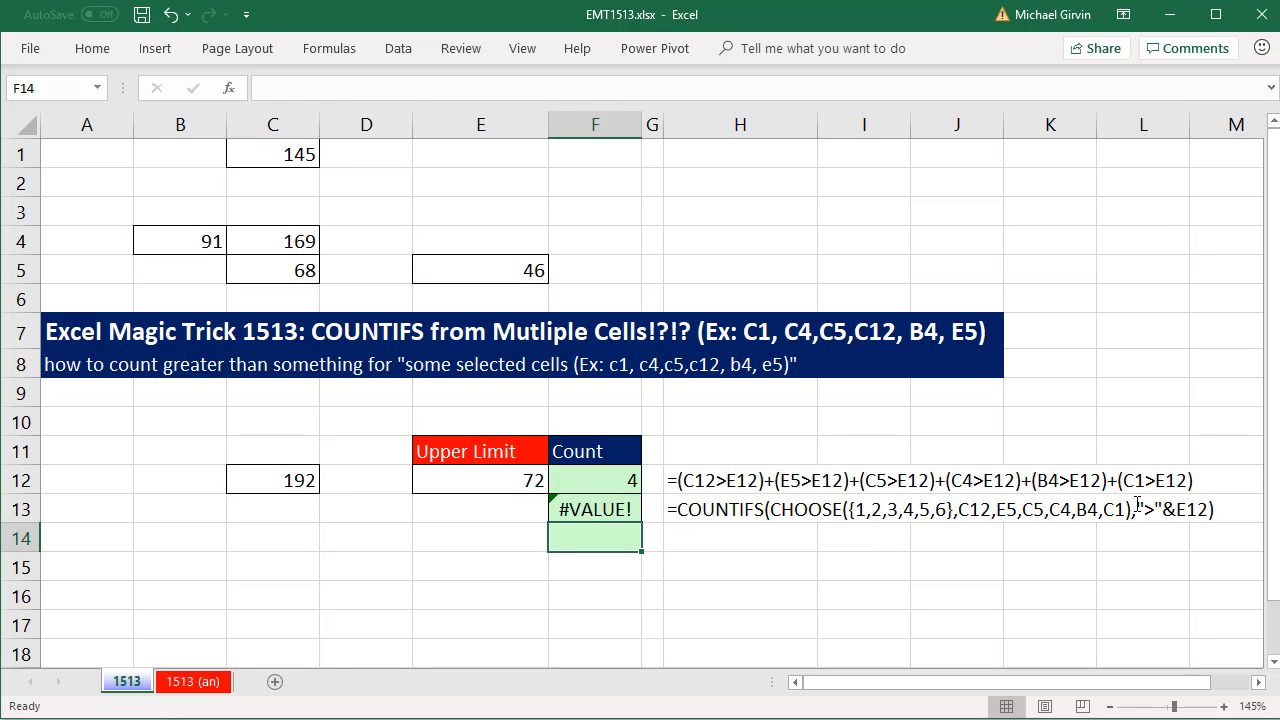
# - Copy the complete CHOOSE expression out of the COUNTIFS formula in F13 and leave that formula as it is
pyautogui.click(562, 509)
pyautogui.press('F2')
pyautogui.click(657, 513)
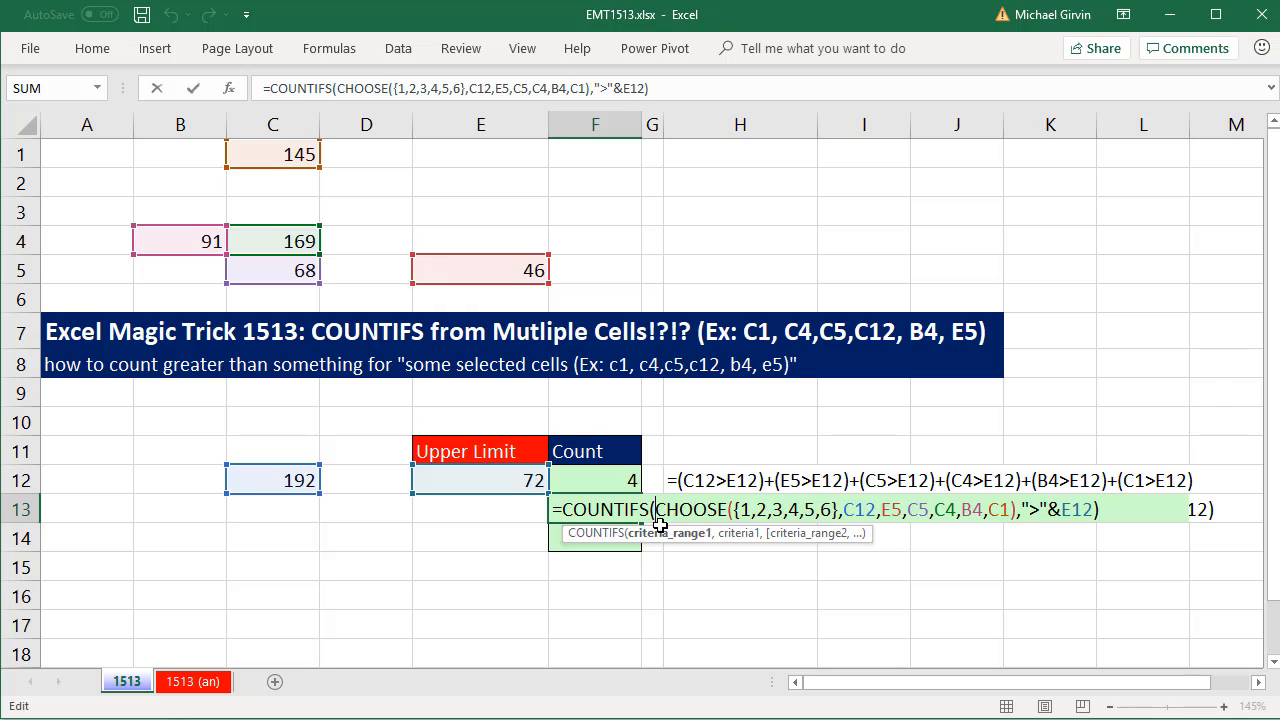
pyautogui.click(664, 533)
pyautogui.hotkey('ctrl', 'c')
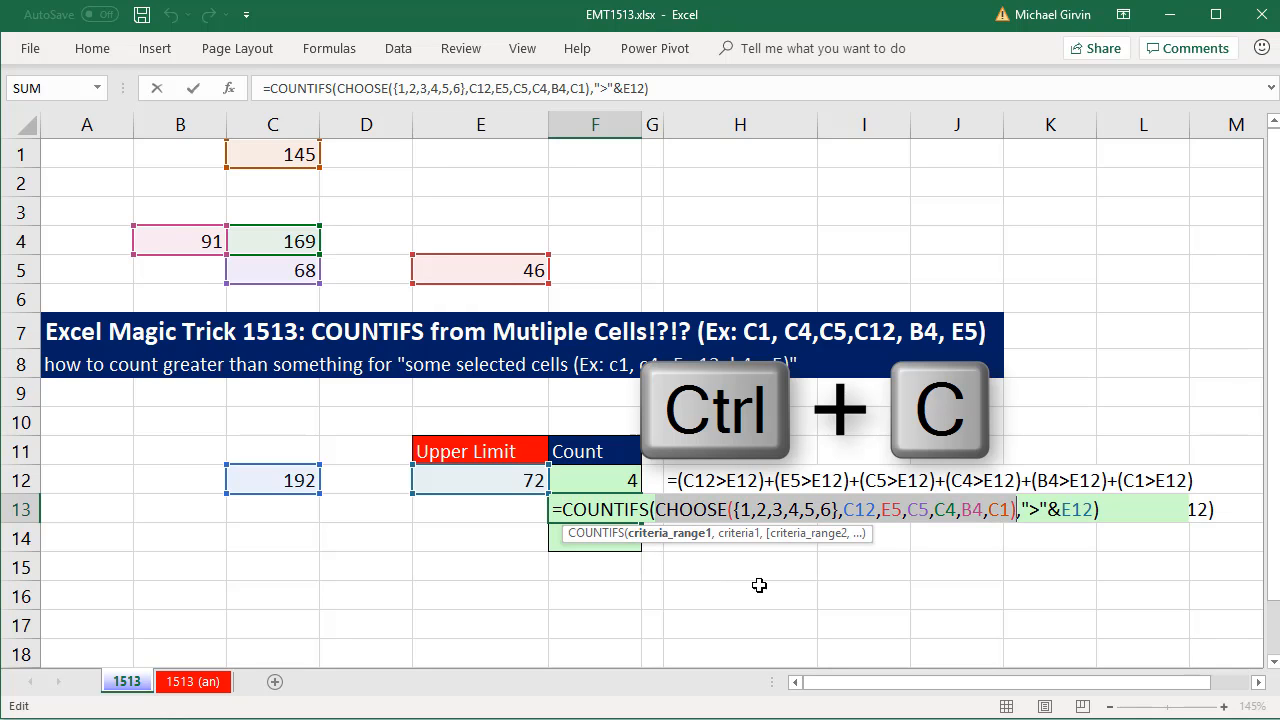
pyautogui.press('Return')
# - Begin a SUMPRODUCT formula in F14 that tests whether the pasted CHOOSE expression is greater than E12
pyautogui.write('=sump')
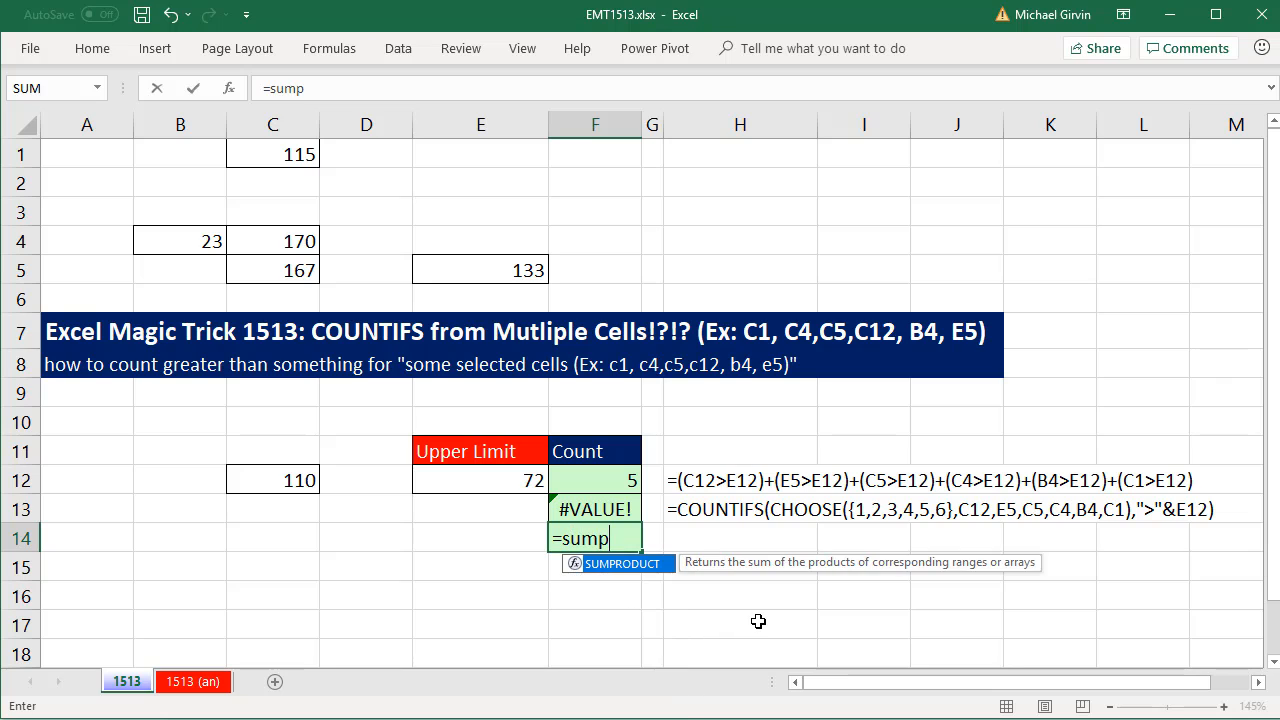
pyautogui.press('Tab')
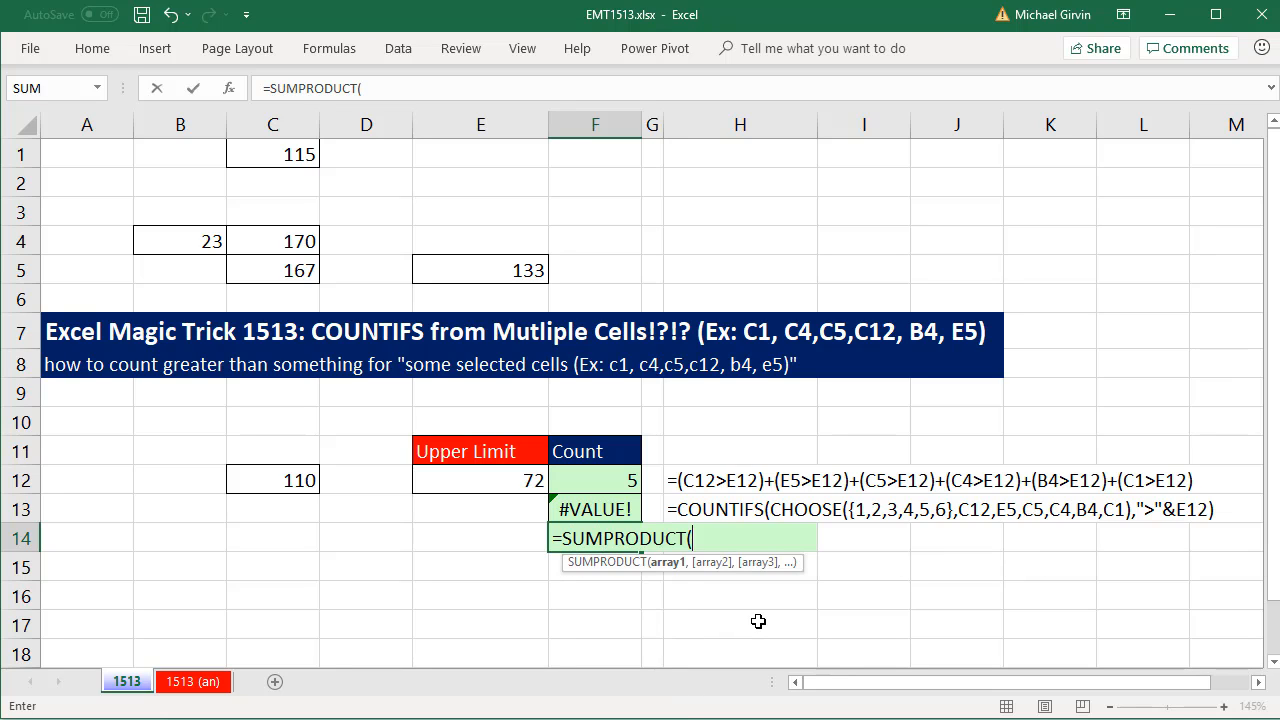
pyautogui.hotkey('ctrl', 'v')
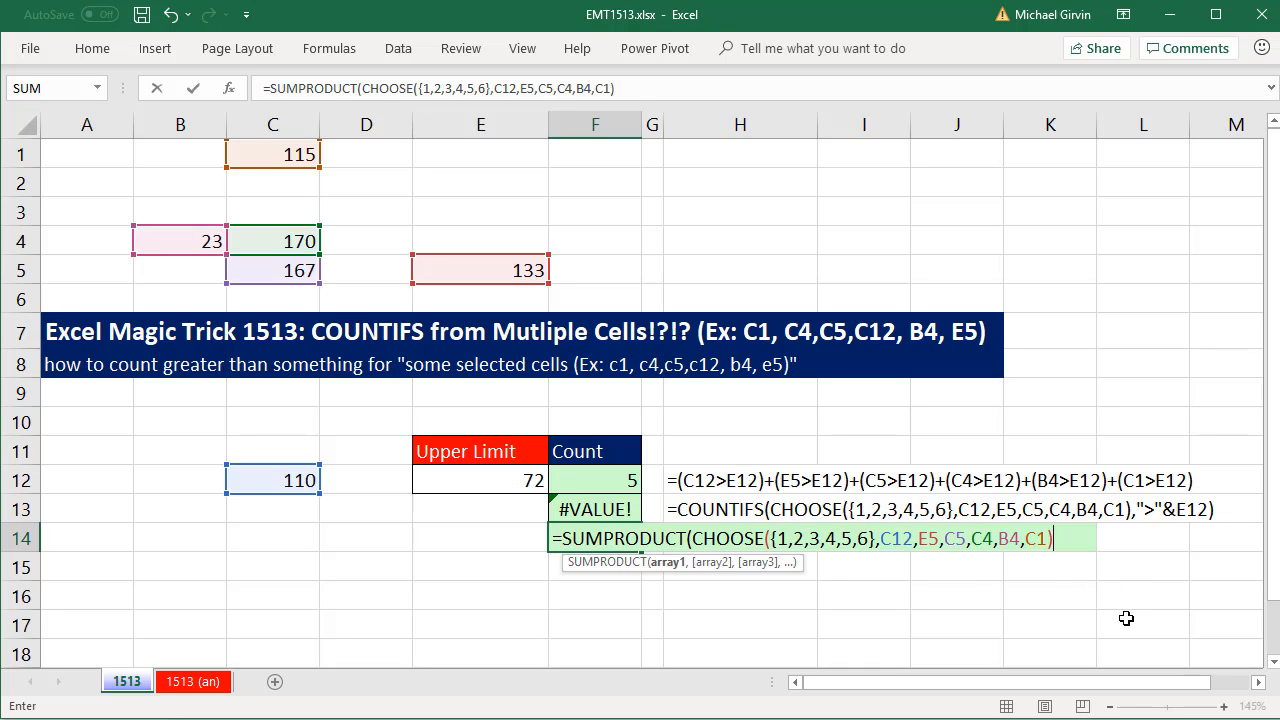
pyautogui.write('>')
pyautogui.click(516, 480)
# - Evaluate the CHOOSE comparison inside SUMPRODUCT to inspect its logical values, and undo the evaluation
pyautogui.click(670, 563)
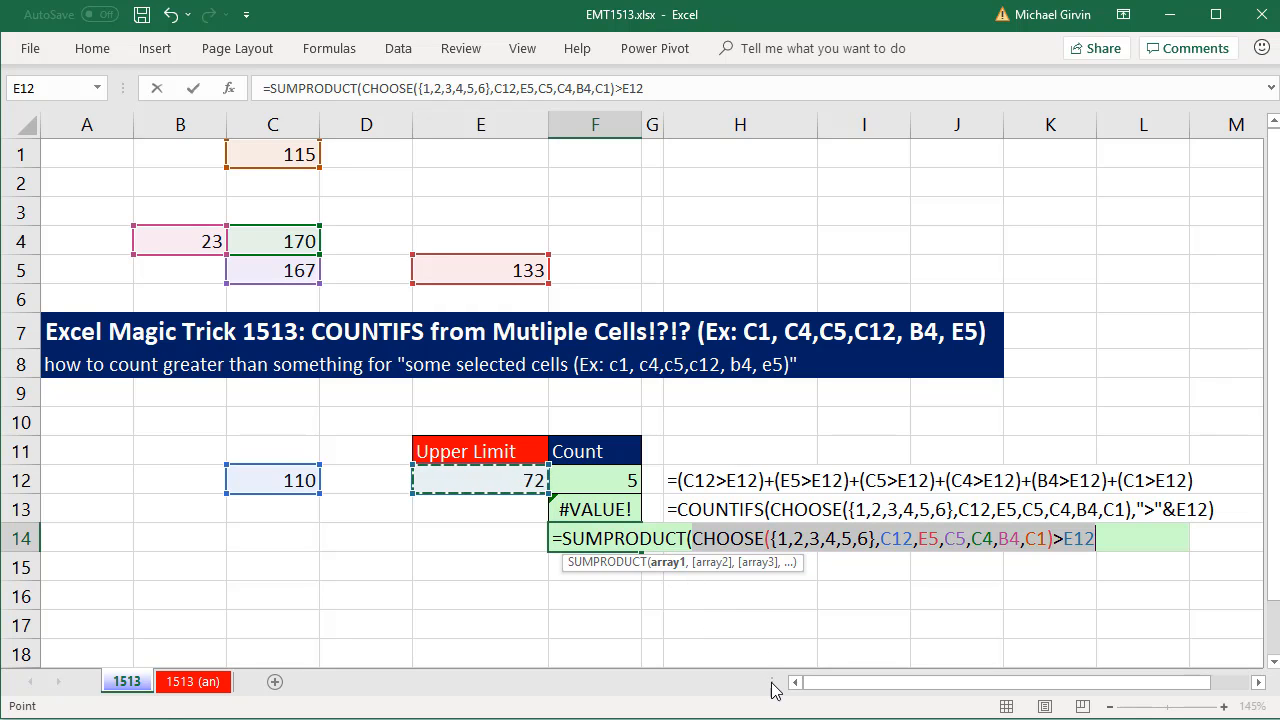
pyautogui.press('F9')
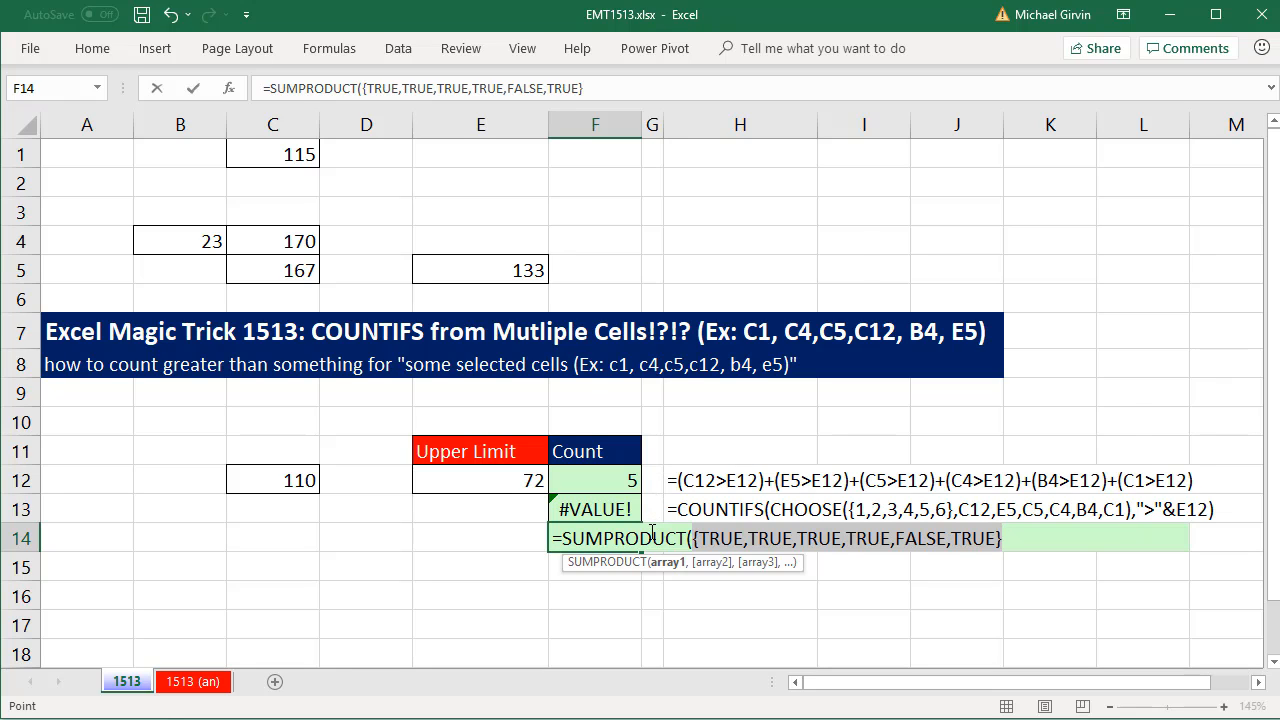
pyautogui.hotkey('ctrl', 'z')
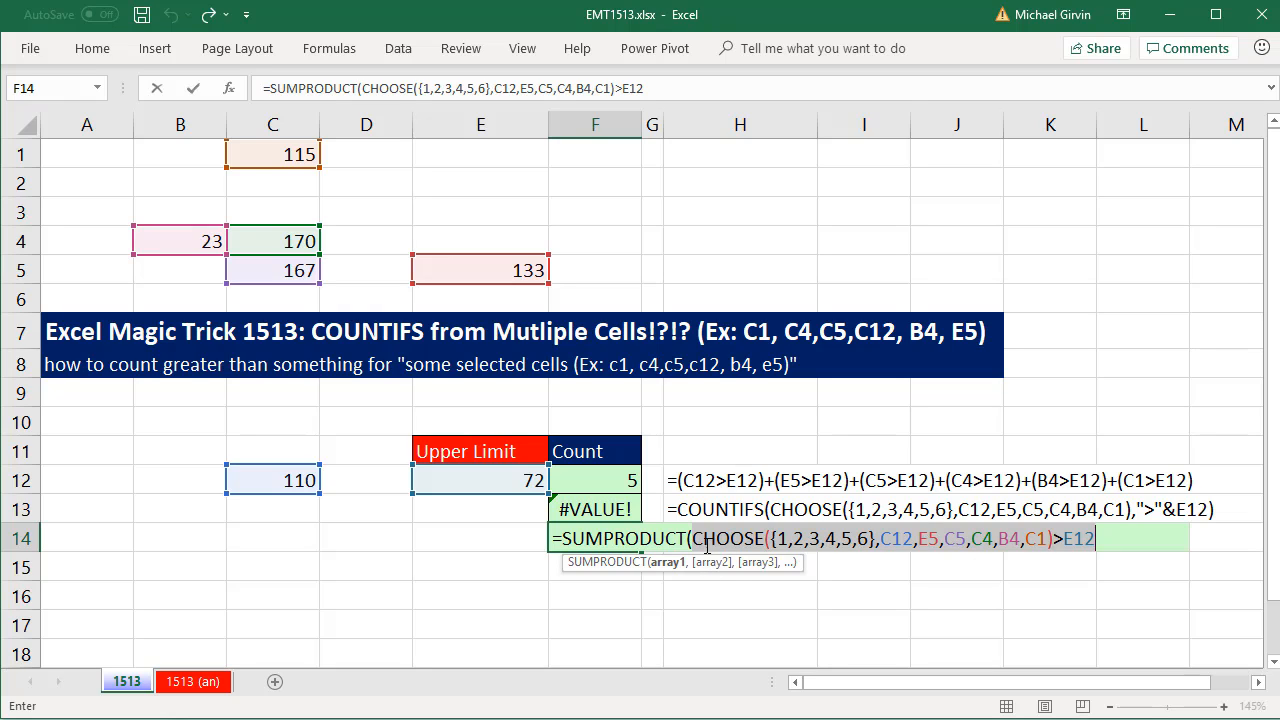
# - Enclose the comparison in the F14 SUMPRODUCT formula in parentheses preceded by a double negative (--)
pyautogui.click(695, 539)
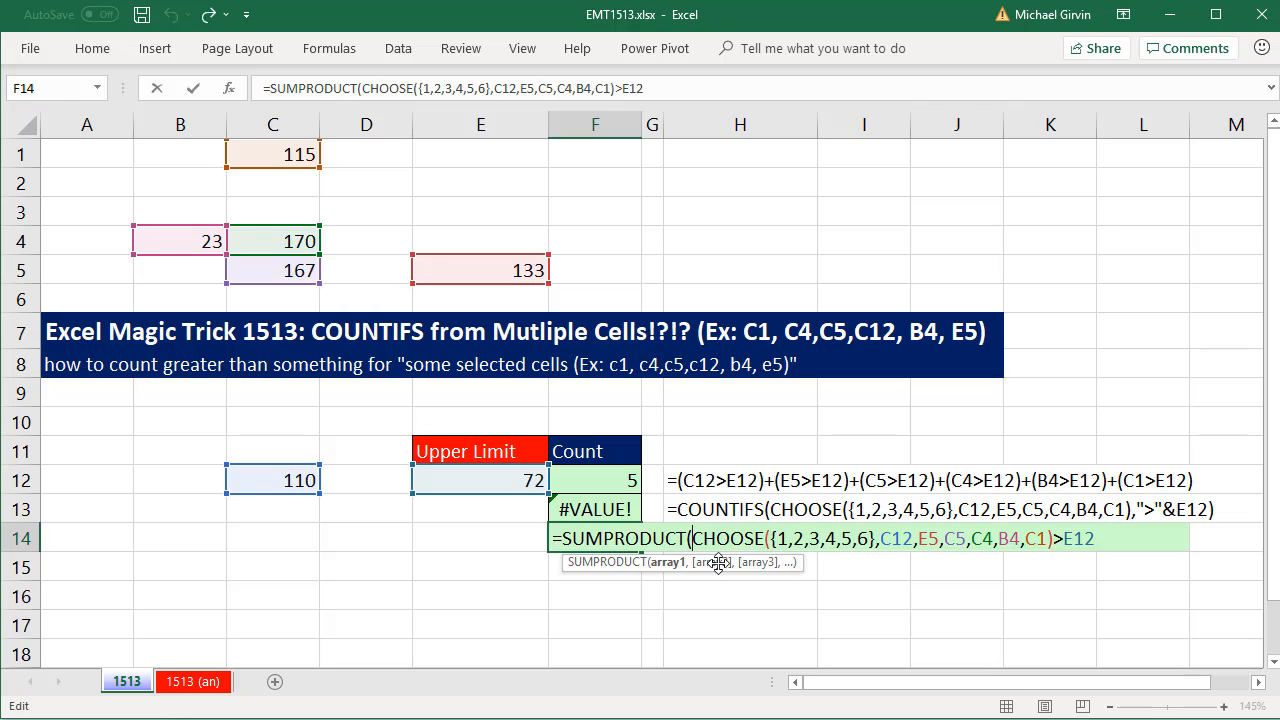
pyautogui.write('--(')
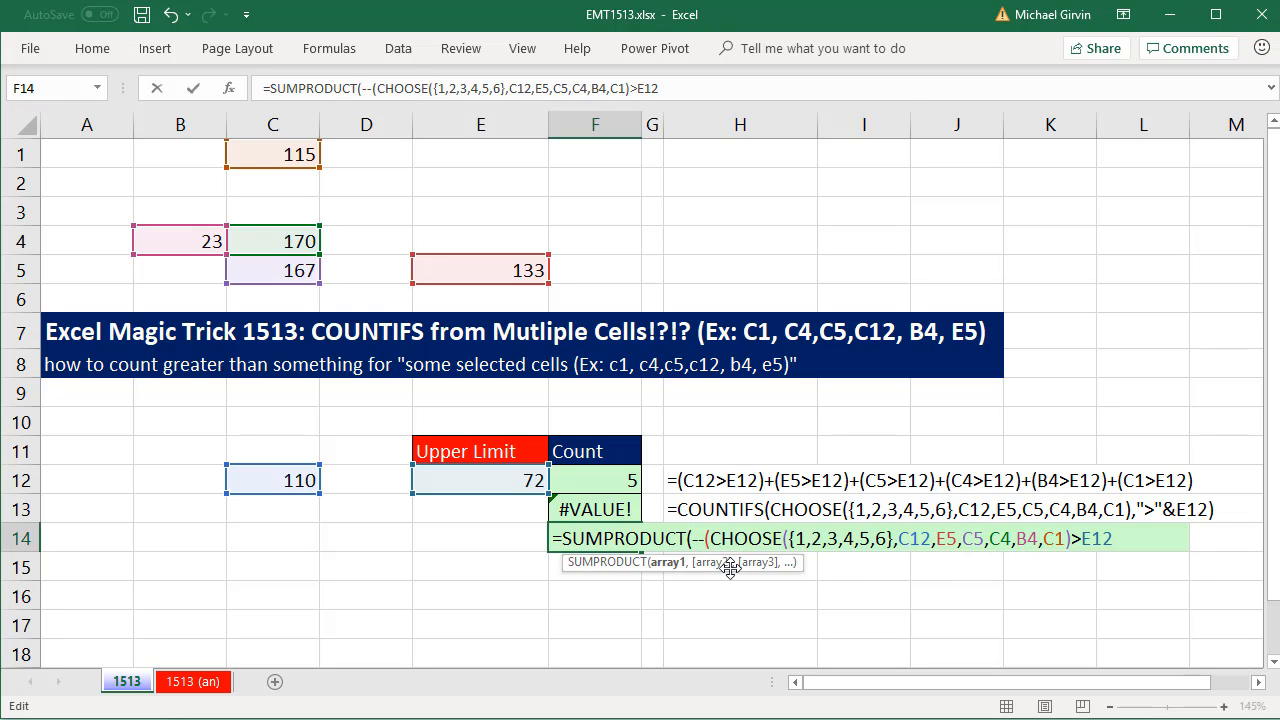
pyautogui.click(1123, 538)
pyautogui.write(')')
# - Evaluate the double-negated array1 argument in F14 to inspect its numeric values, and undo the evaluation
pyautogui.click(670, 564)
pyautogui.press('F9')
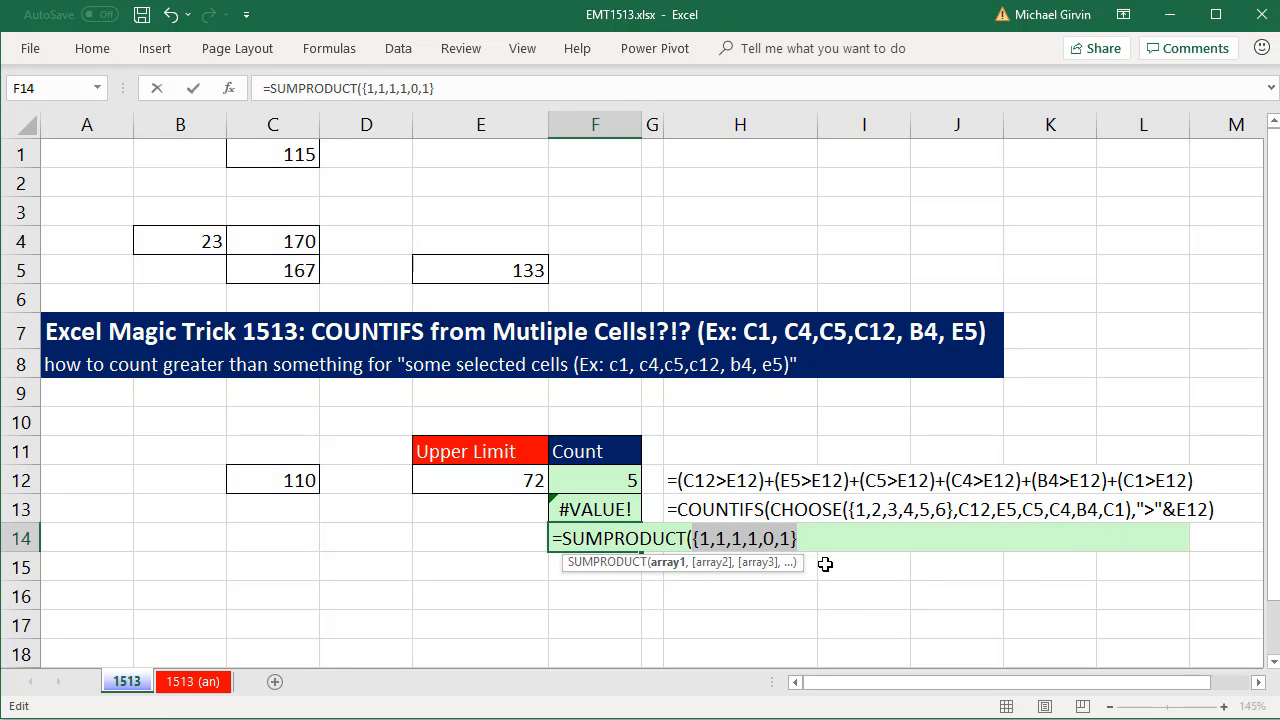
pyautogui.hotkey('ctrl', 'z')
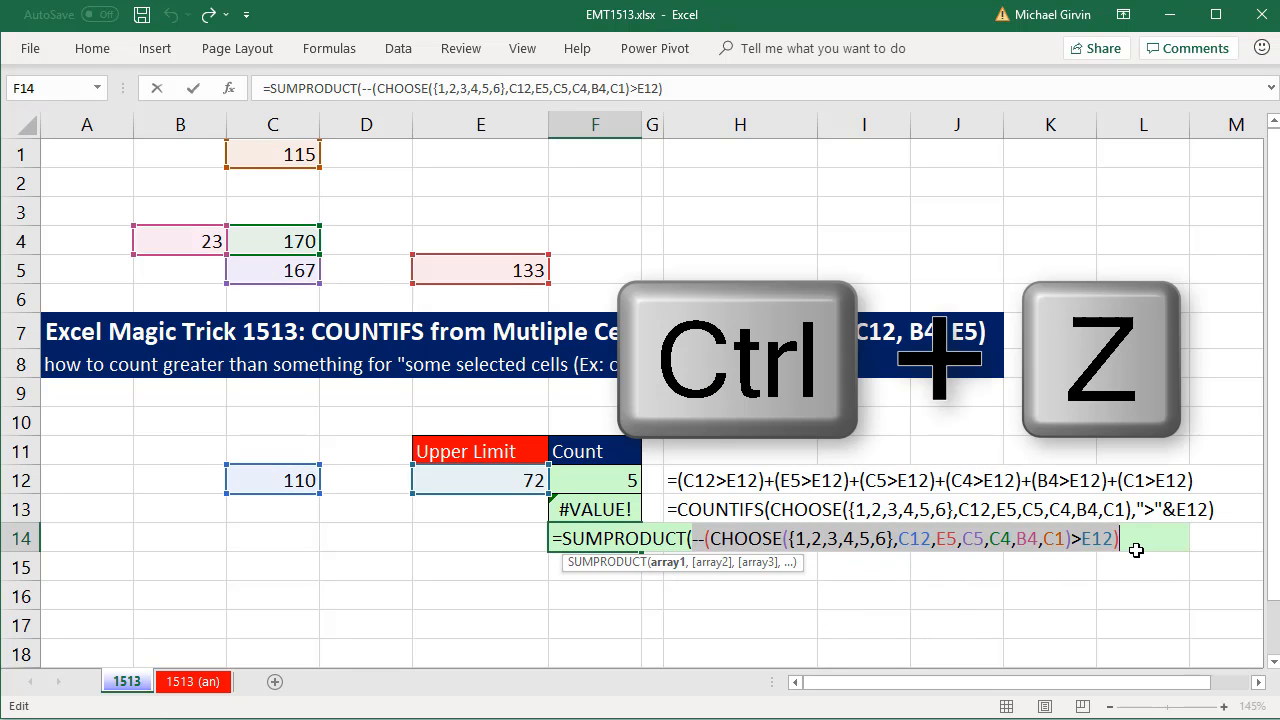
# - Close and enter the SUMPRODUCT formula in F14, and recalculate the random numbers to check its count against F12
pyautogui.write(')')
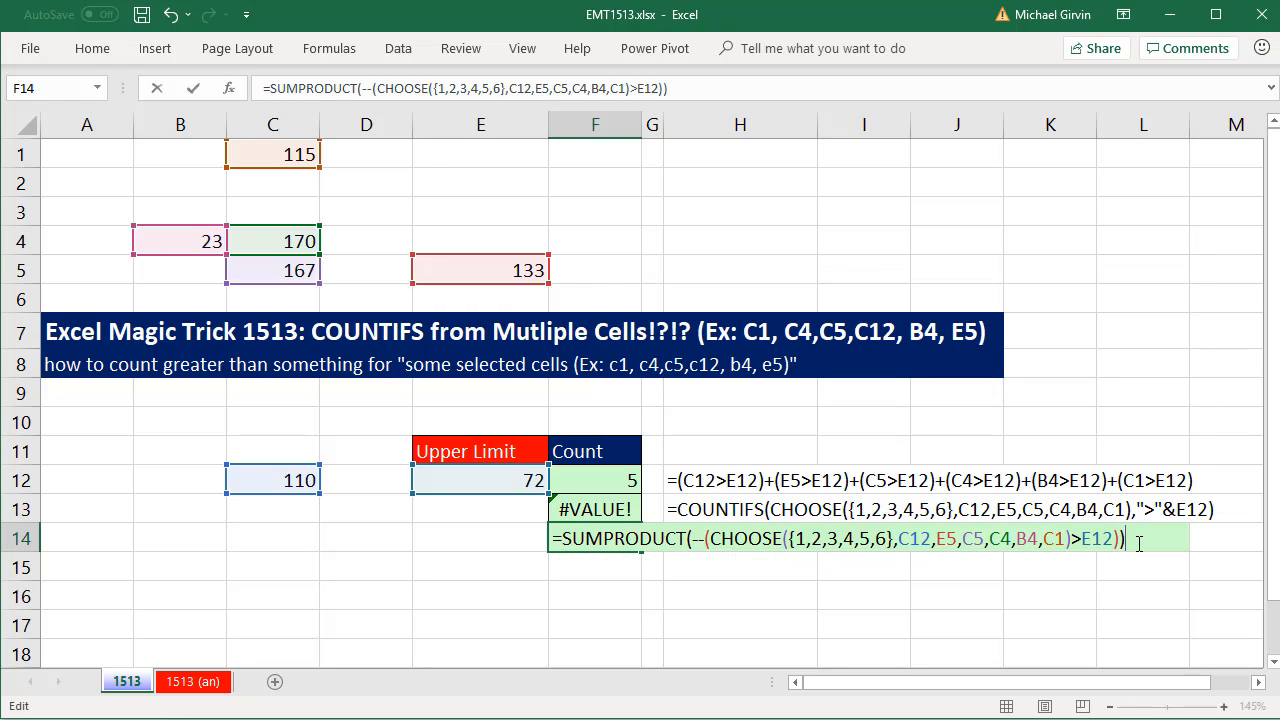
pyautogui.click(741, 538)
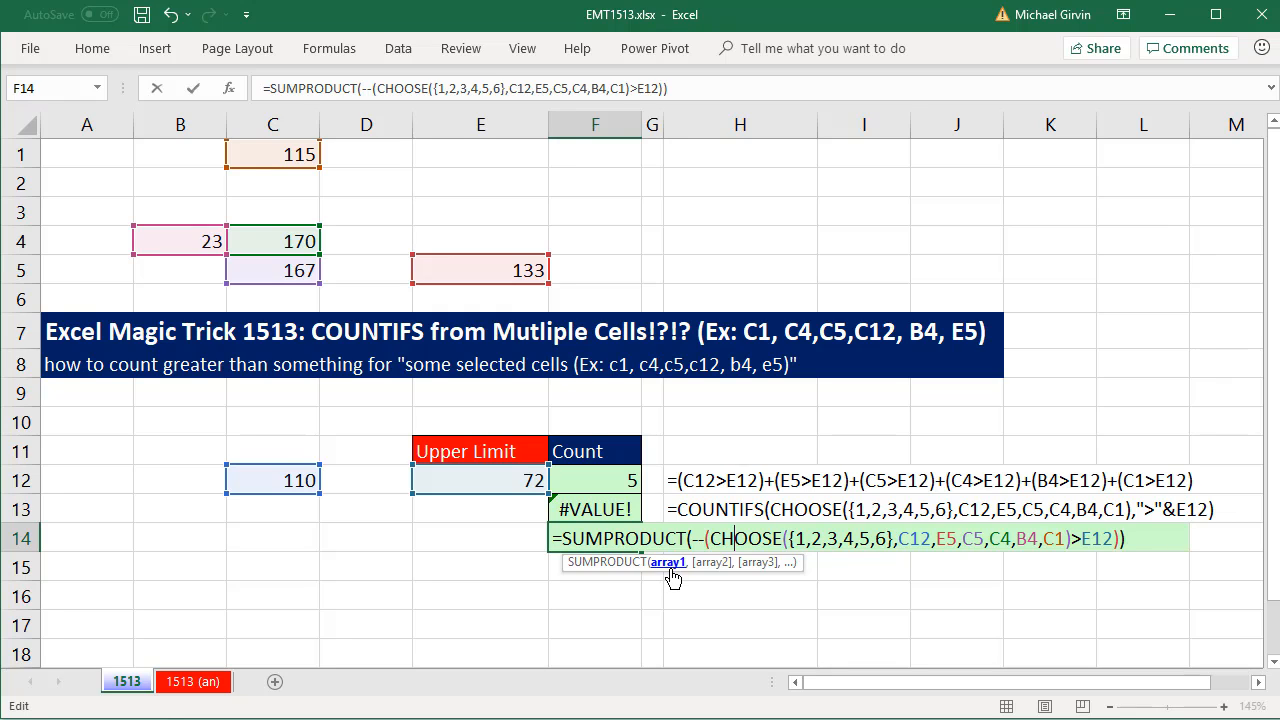
pyautogui.press('Return')
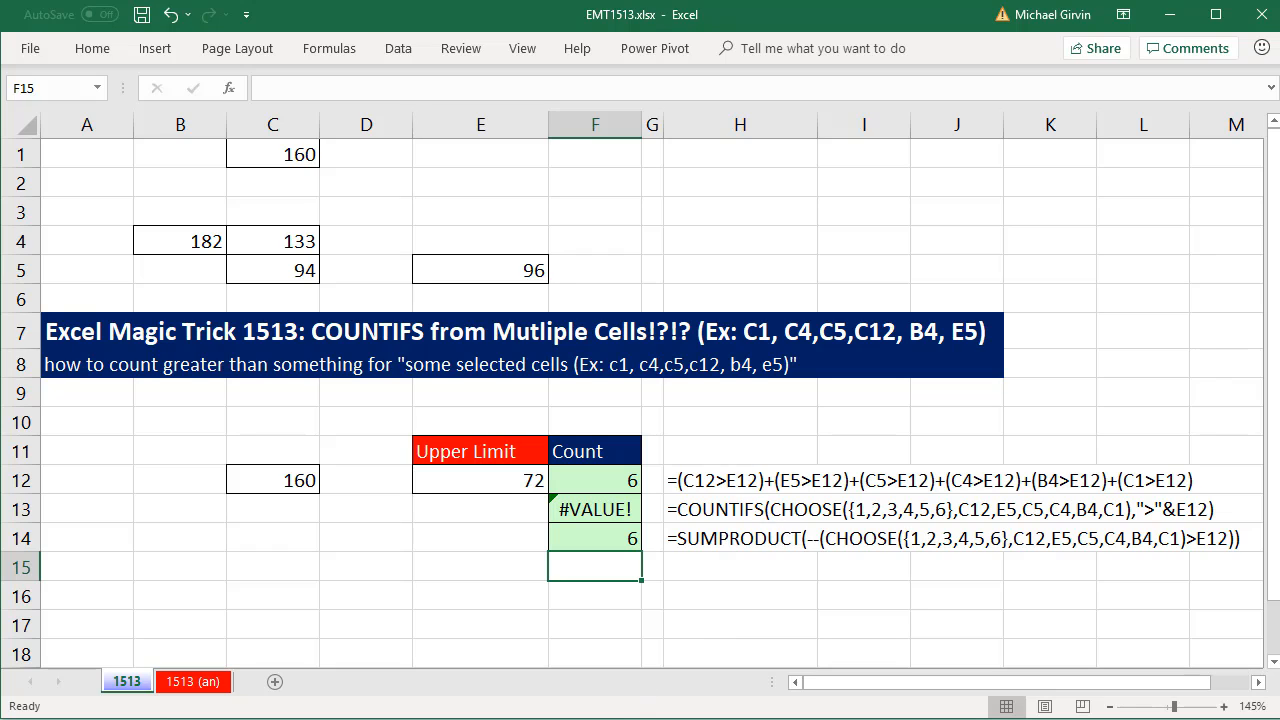
pyautogui.press('F9')
pyautogui.press('F9')
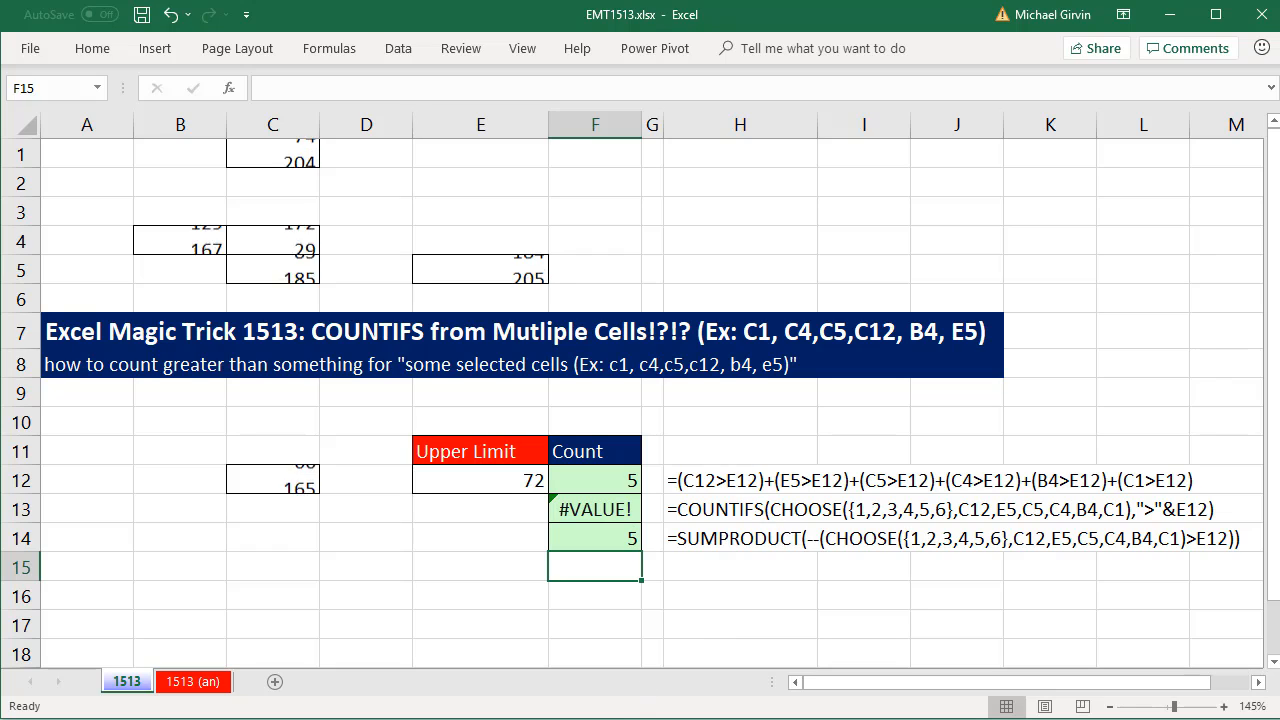